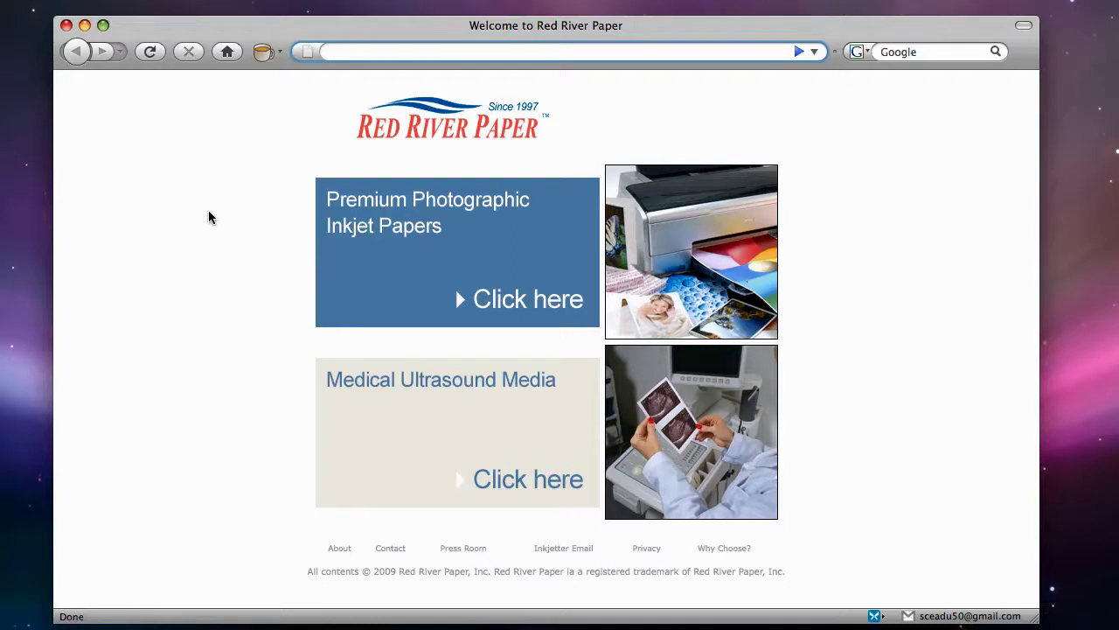
# - Go to redriverpaper.com/templates in Firefox
pyautogui.click(376, 52)
pyautogui.write('redr')
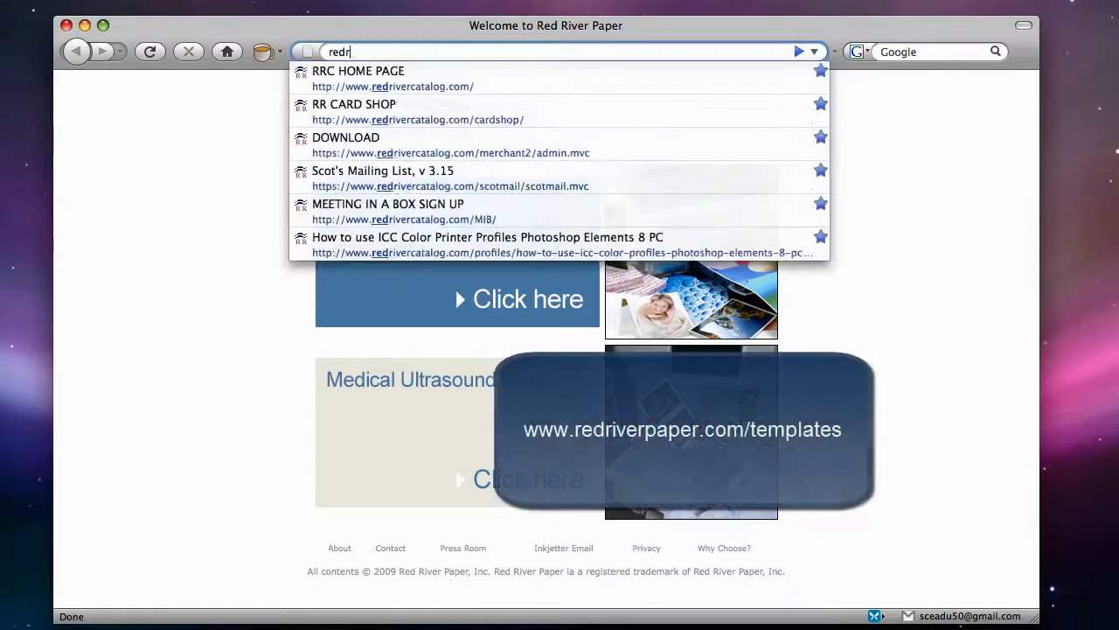
pyautogui.write('iverpaper.com/te')
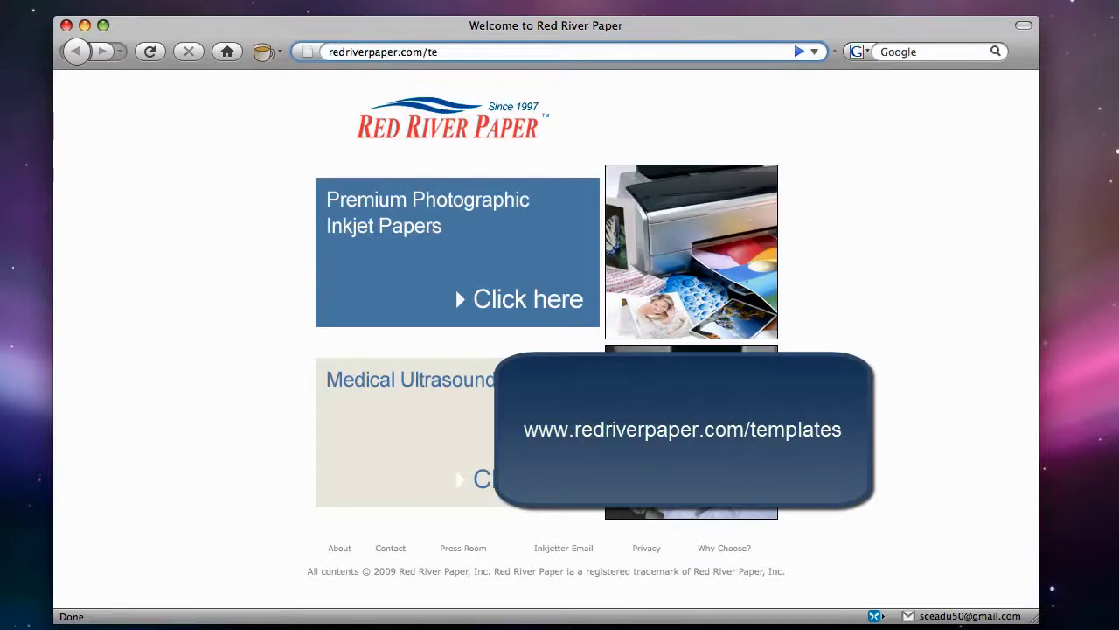
pyautogui.write('mplates')
pyautogui.press('Return')
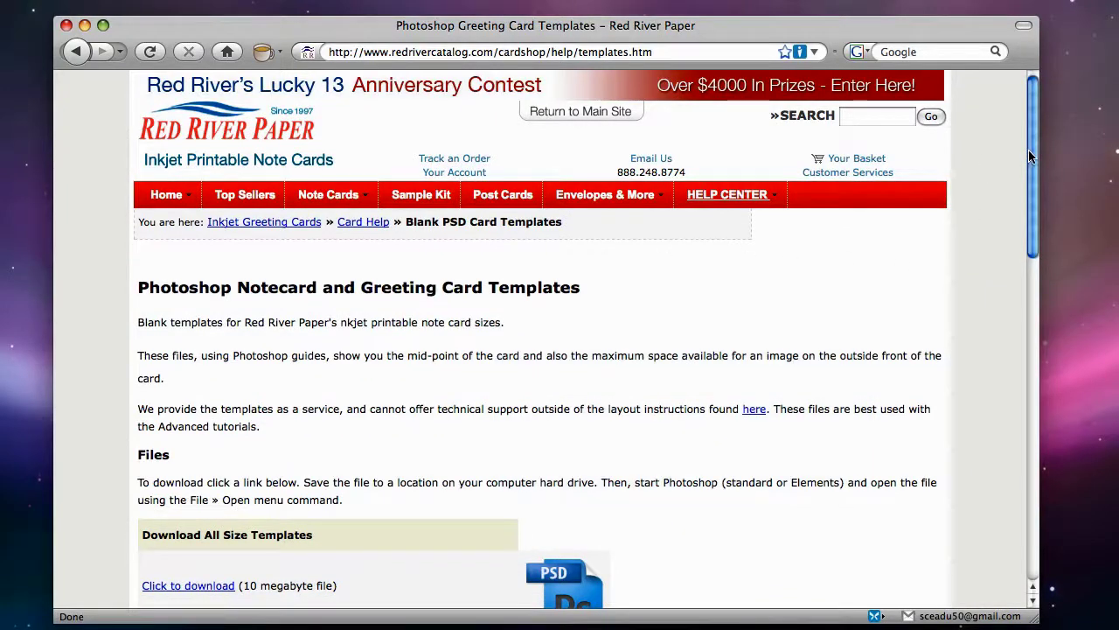
# - Save the all-sizes card templates zip from the 'Click to download' link to the Desktop
pyautogui.moveTo(1032, 155); pyautogui.dragTo(1037, 247)
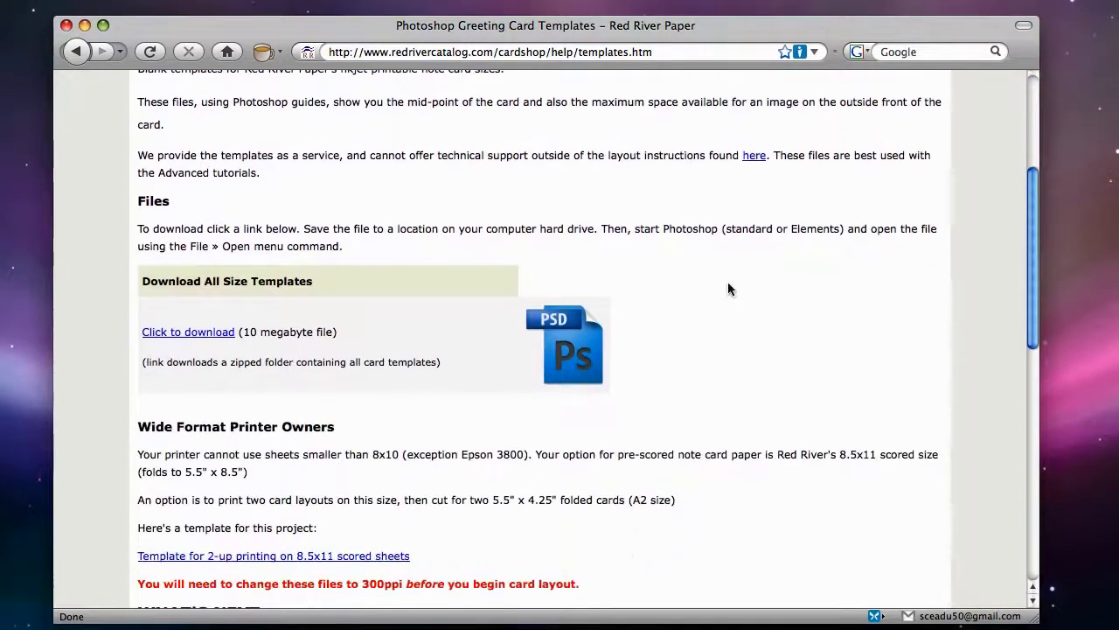
pyautogui.rightClick(198, 336)
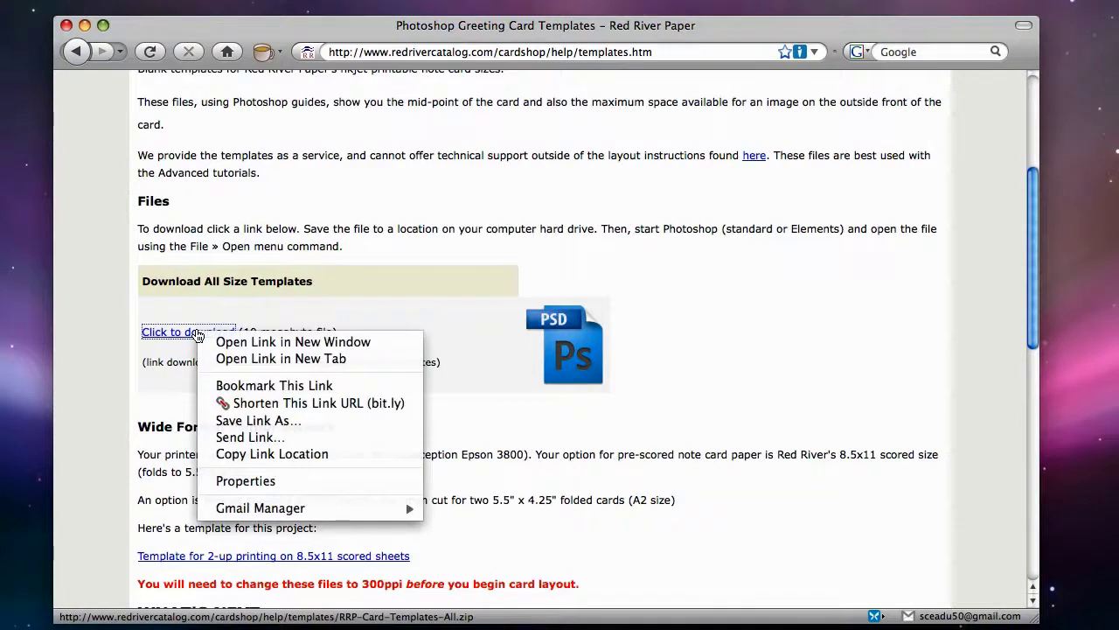
pyautogui.click(229, 420)
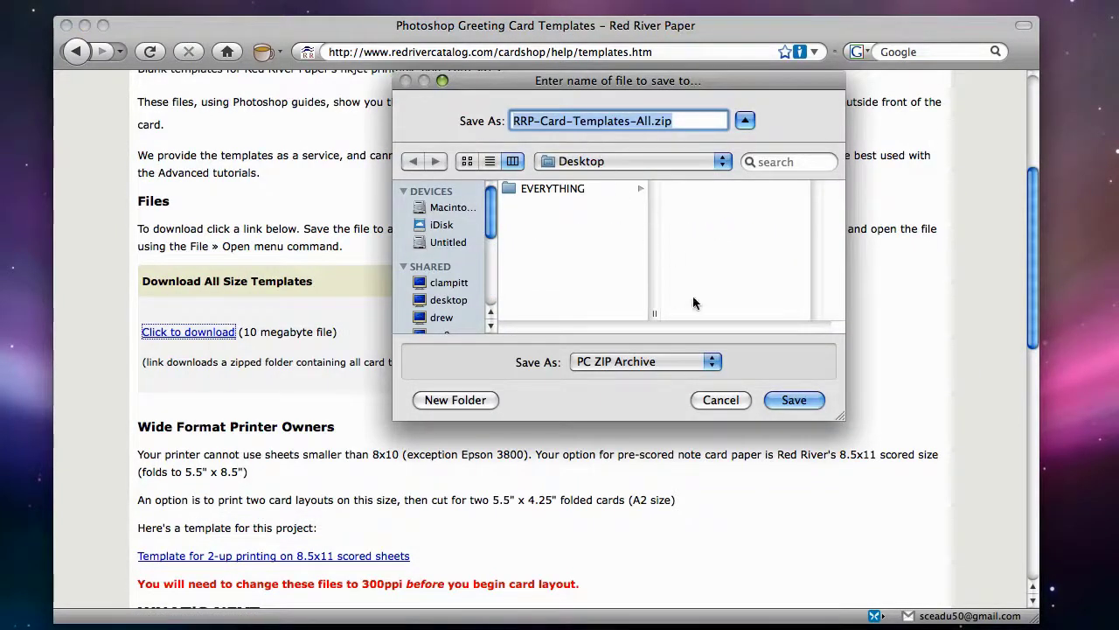
pyautogui.click(774, 398)
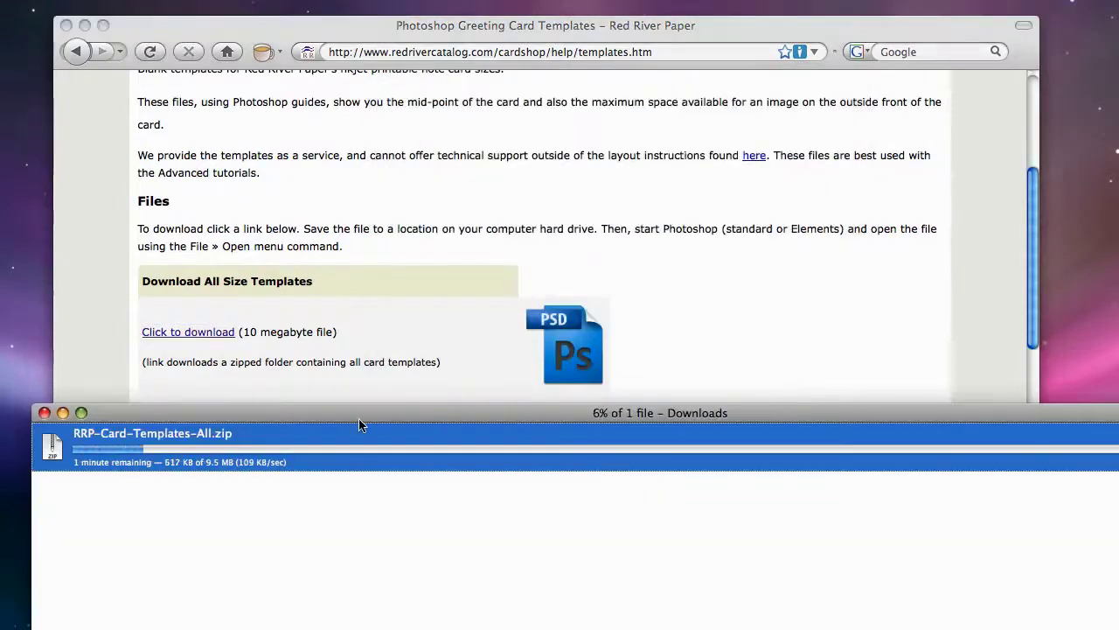
pyautogui.click(44, 413)
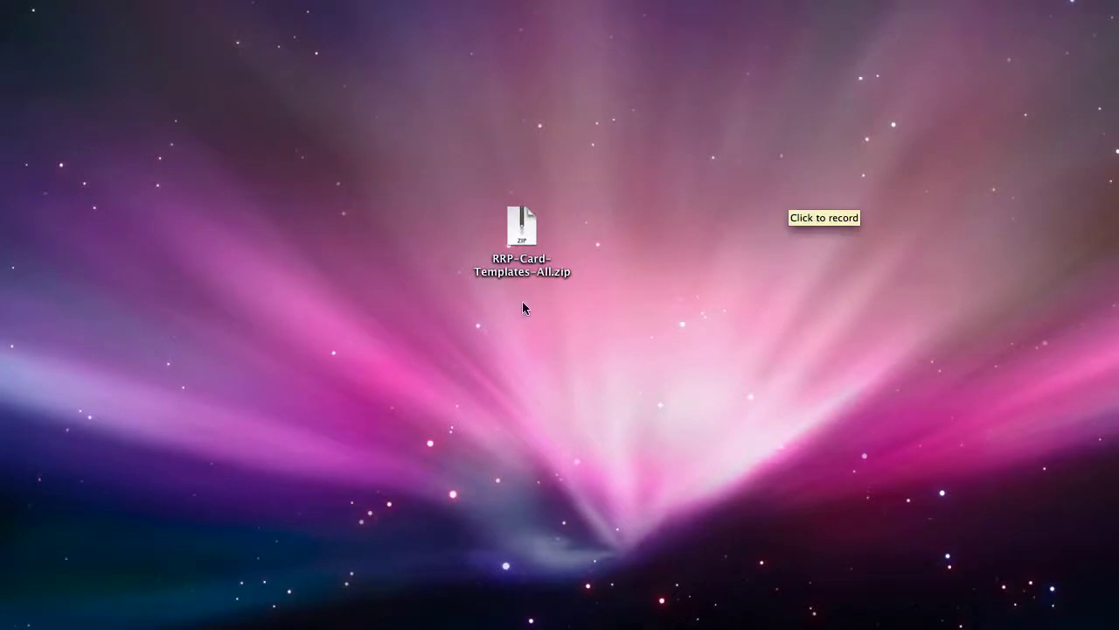
# - Unzip RRP-Card-Templates-All.zip and open the extracted RRP Card Templates All folder
pyautogui.doubleClick(516, 227)
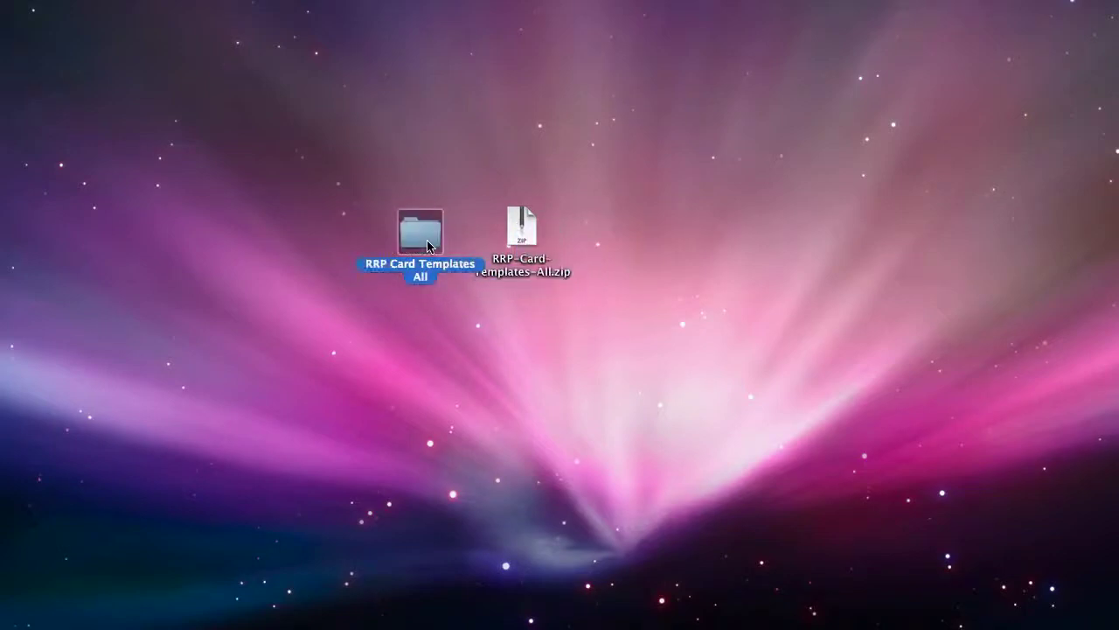
pyautogui.doubleClick(421, 232)
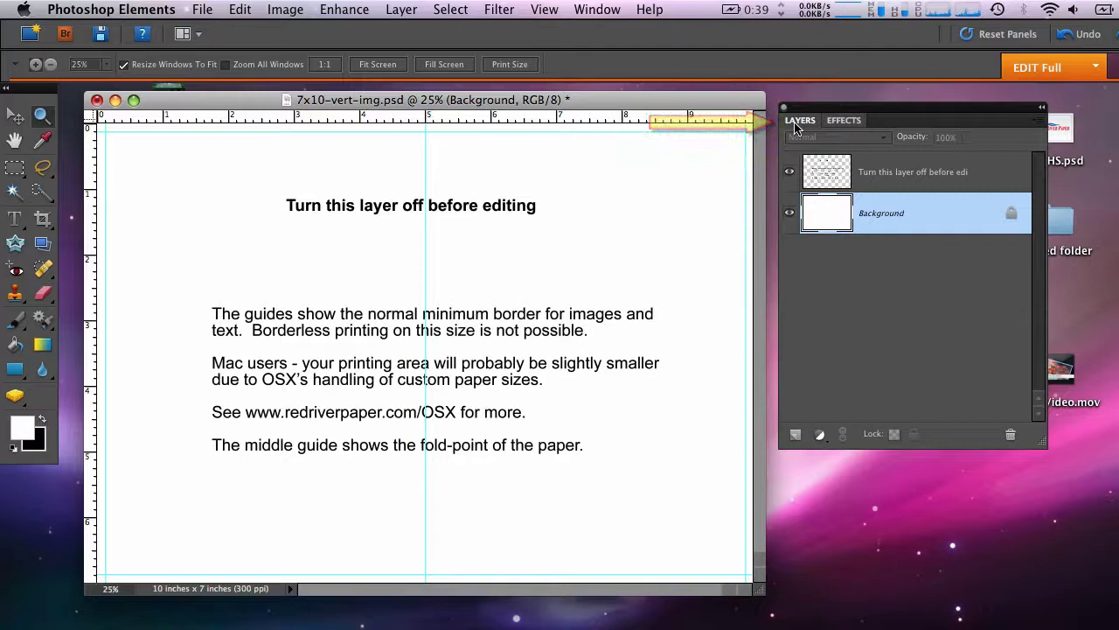
# - Confirm the Layers panel is visible and turn off the 'Turn this layer off before editing' layer
pyautogui.click(613, 14)
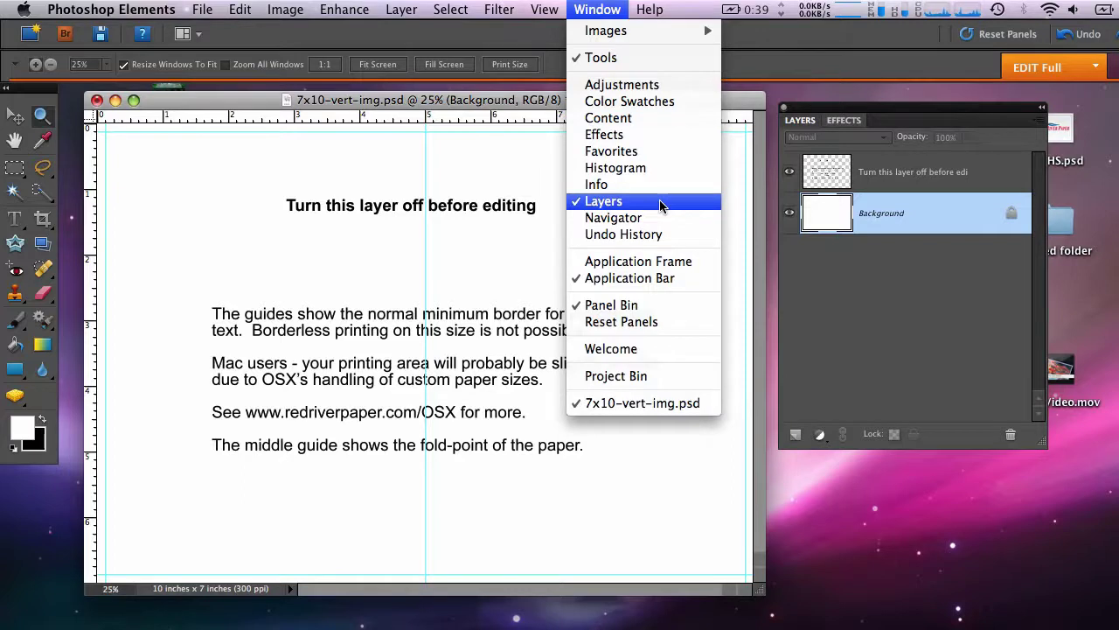
pyautogui.click(820, 301)
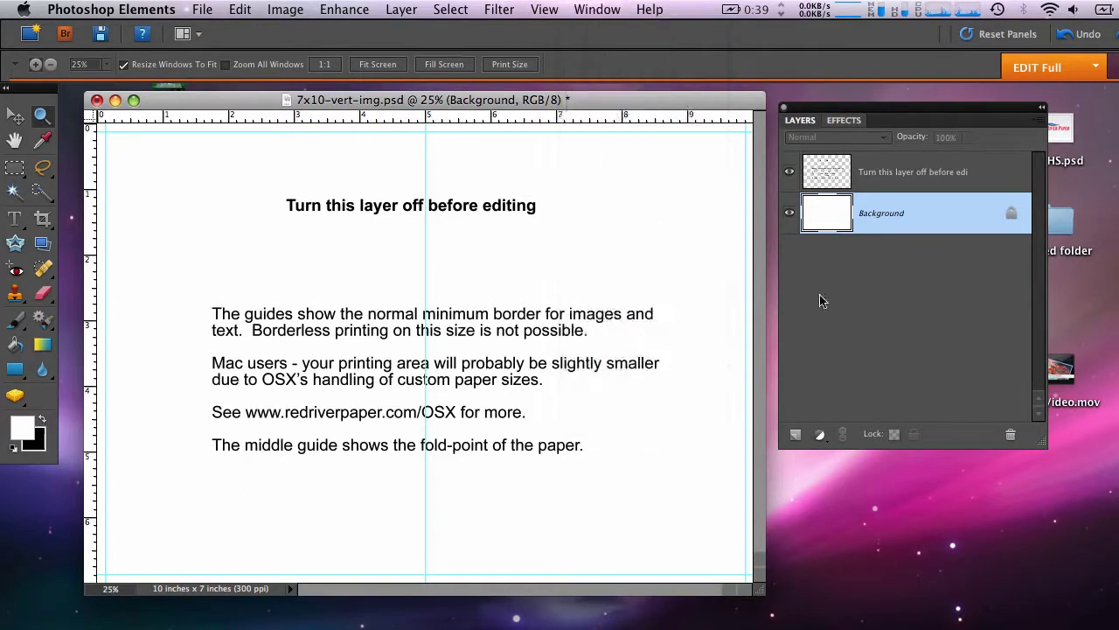
pyautogui.click(788, 177)
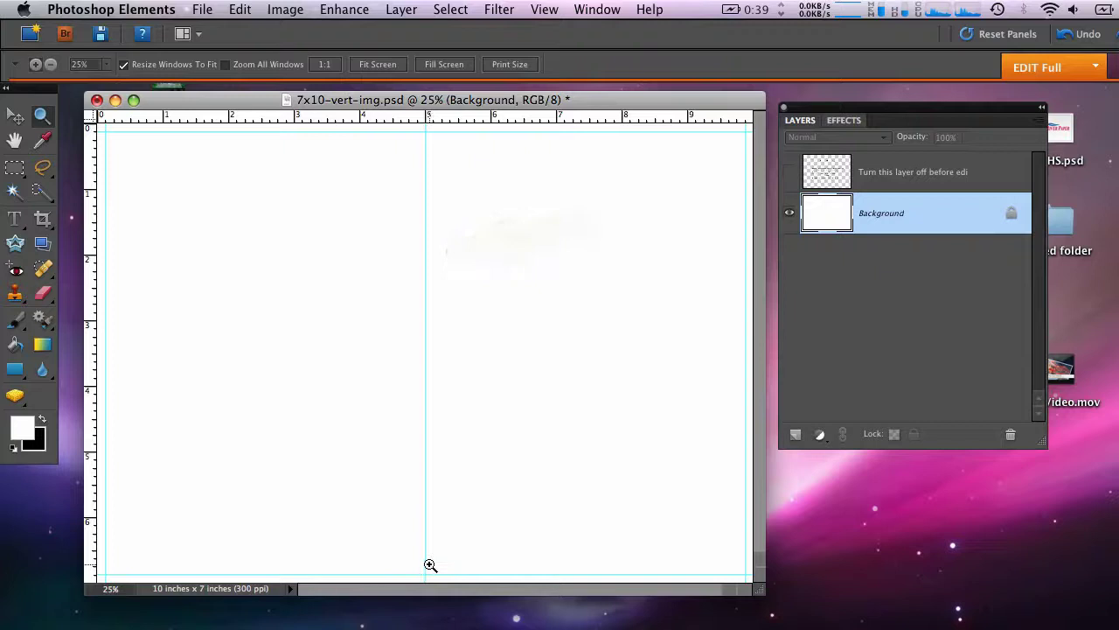
pyautogui.click(544, 9)
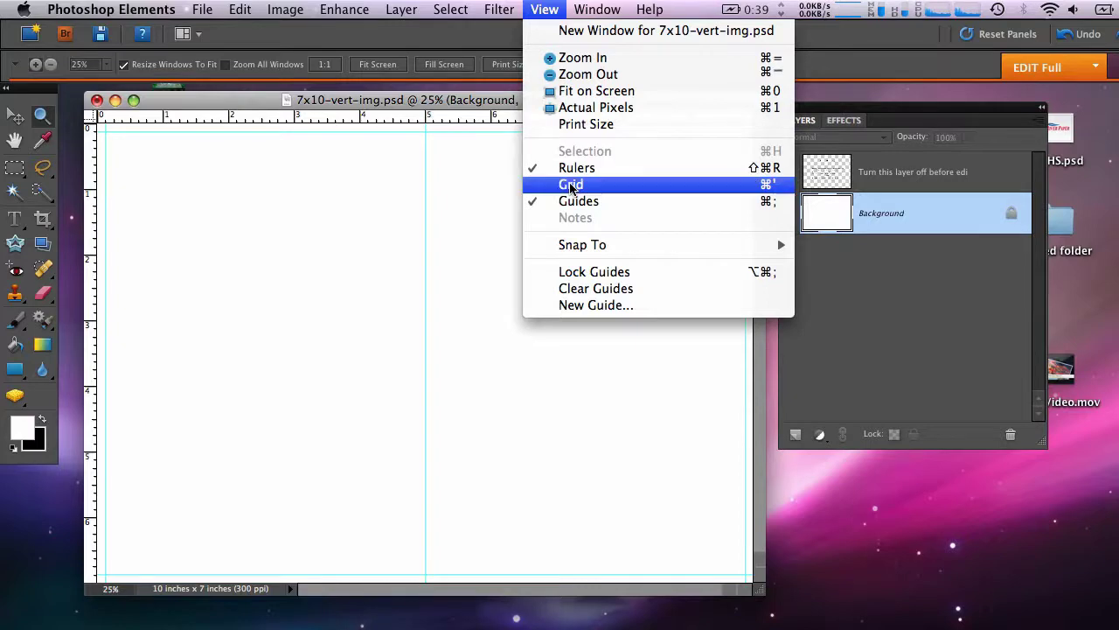
pyautogui.click(570, 184)
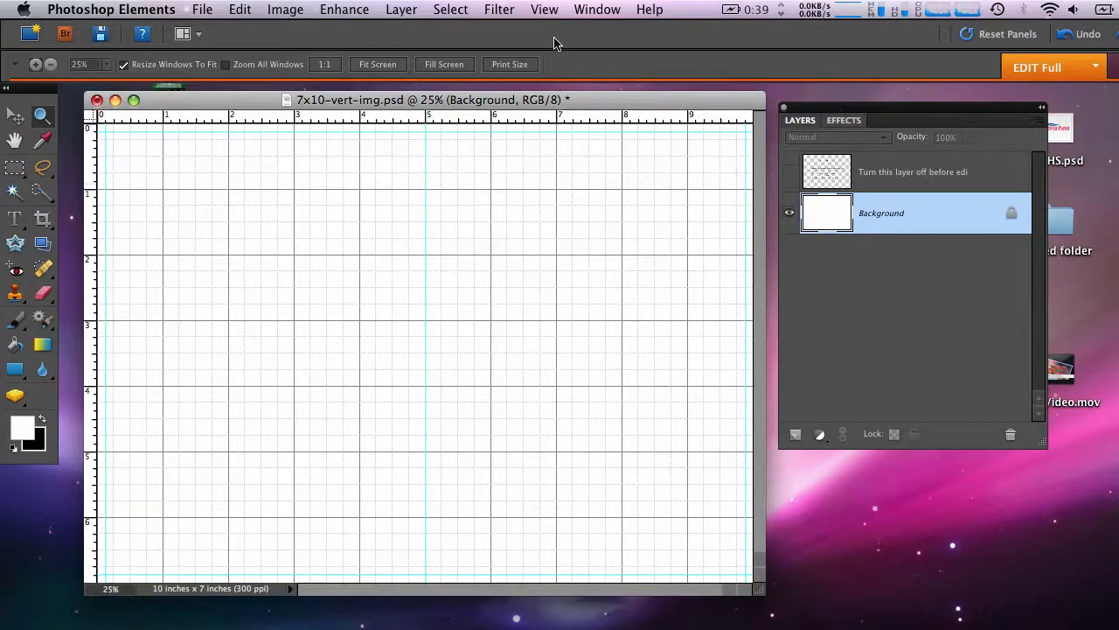
pyautogui.click(544, 10)
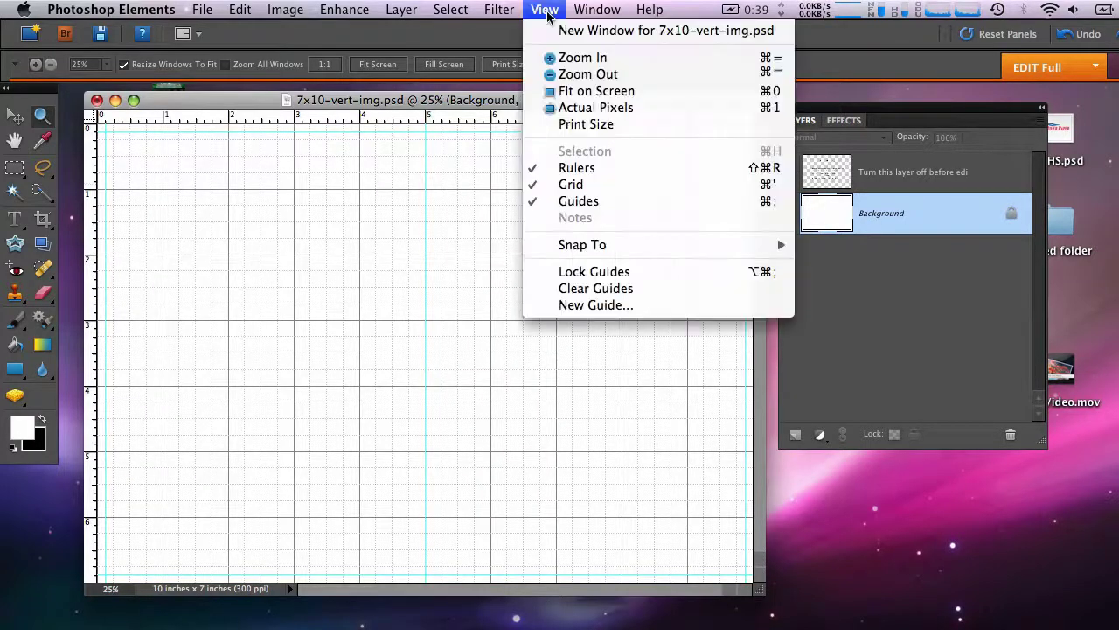
pyautogui.click(576, 185)
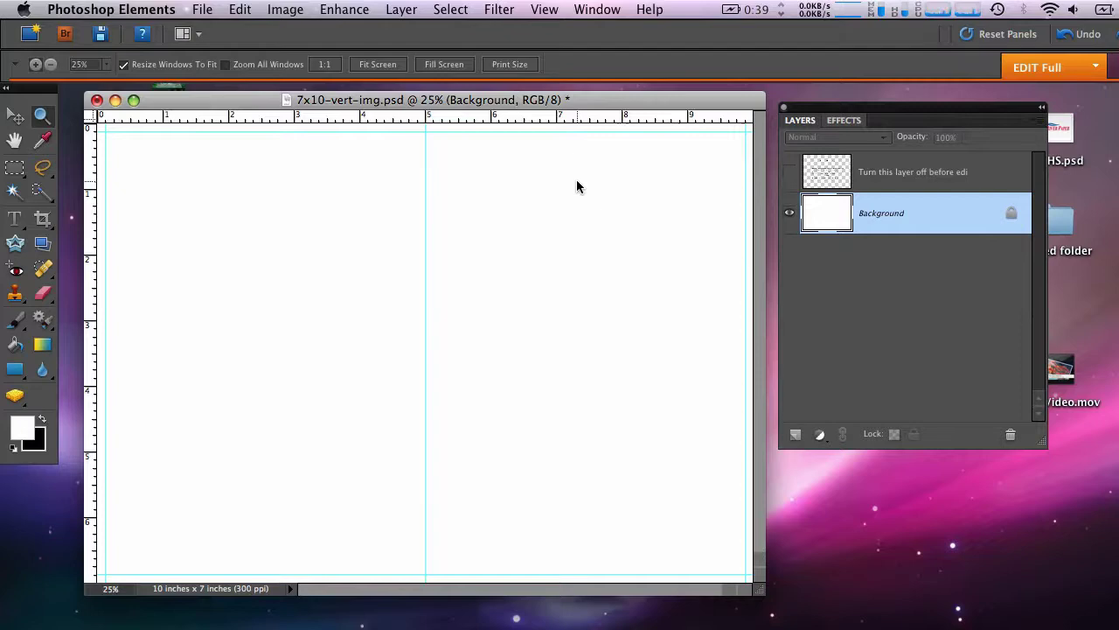
# - Open Mixed Iris.jpg from the Cards folder and zoom it out to 25%
pyautogui.click(201, 10)
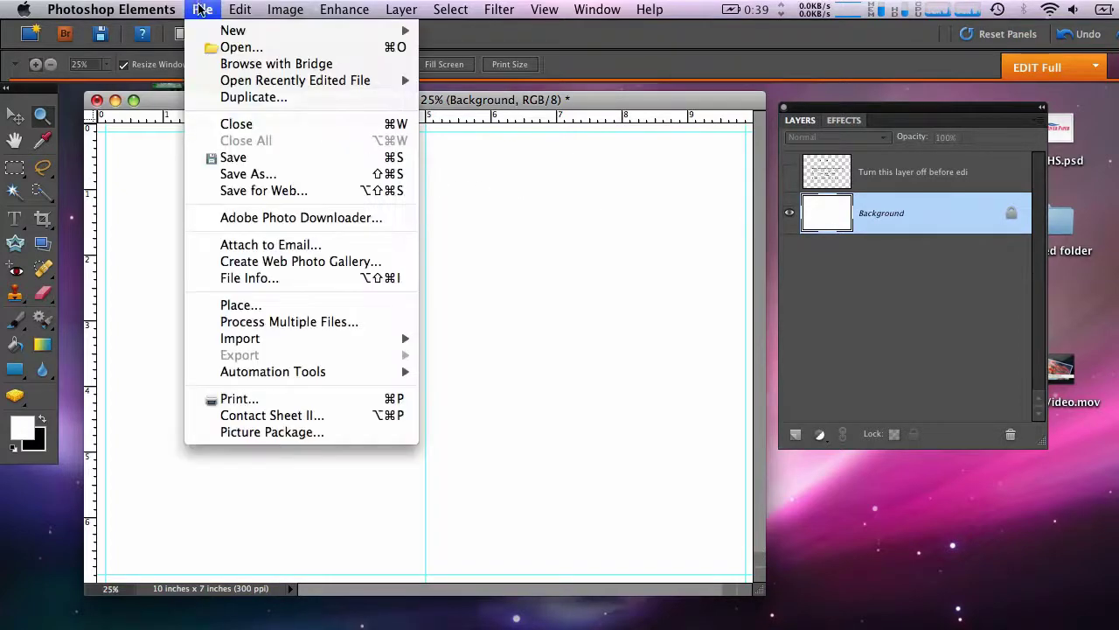
pyautogui.click(225, 47)
pyautogui.click(535, 207)
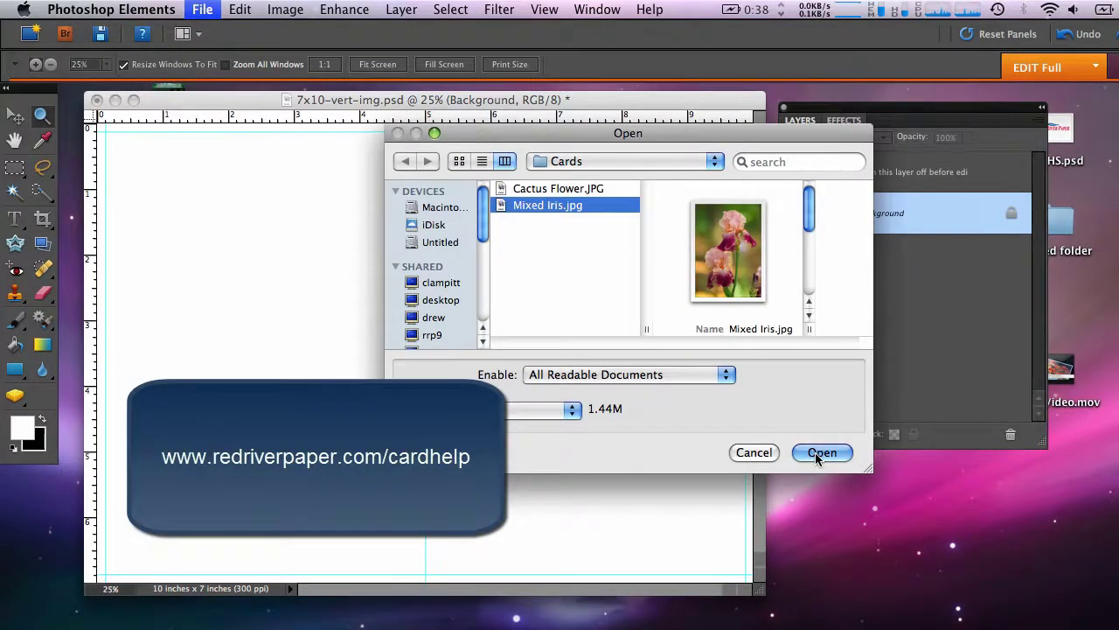
pyautogui.click(815, 453)
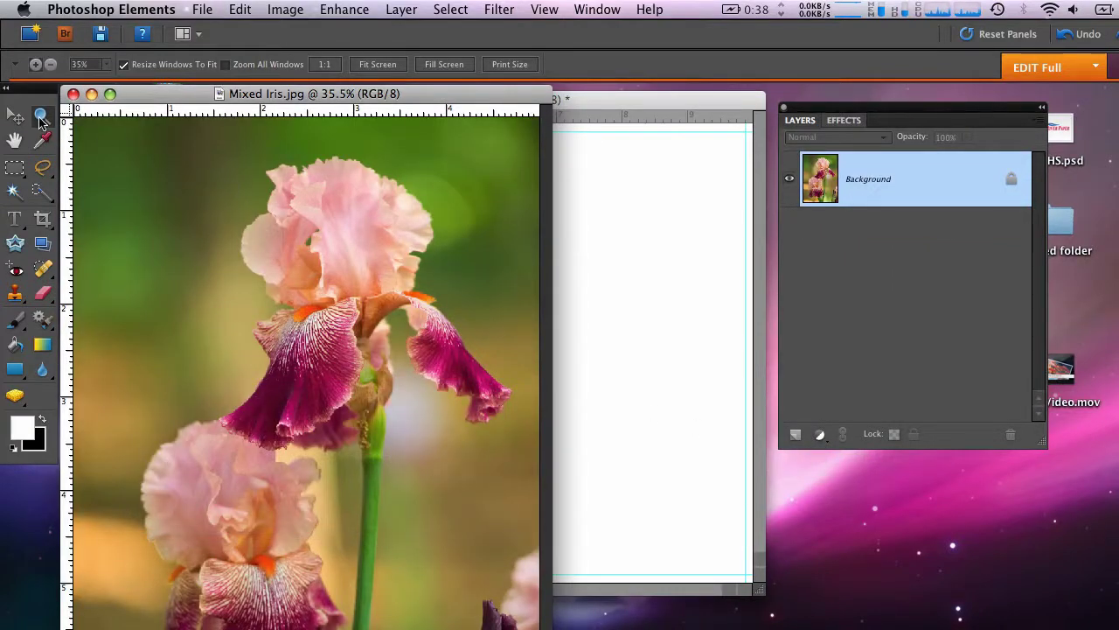
pyautogui.keyDown('alt'); pyautogui.click(290, 387); pyautogui.keyUp('alt')
pyautogui.keyDown('alt'); pyautogui.click(291, 387); pyautogui.keyUp('alt')
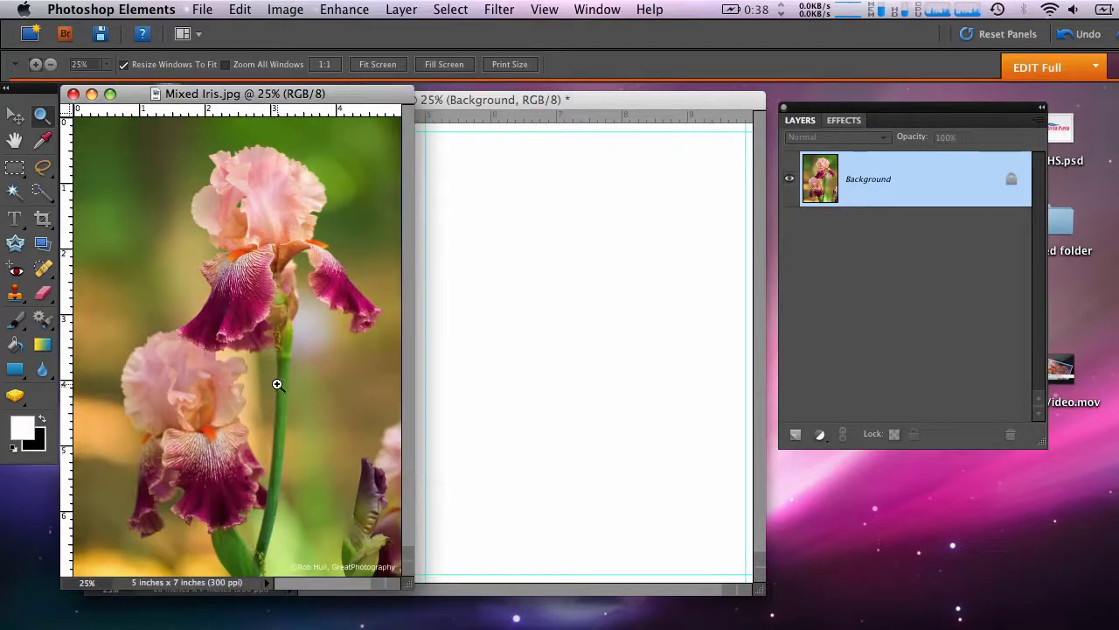
# - Crop the iris photo to a 4 in by 6 in portrait frame at 300 ppi
pyautogui.click(38, 222)
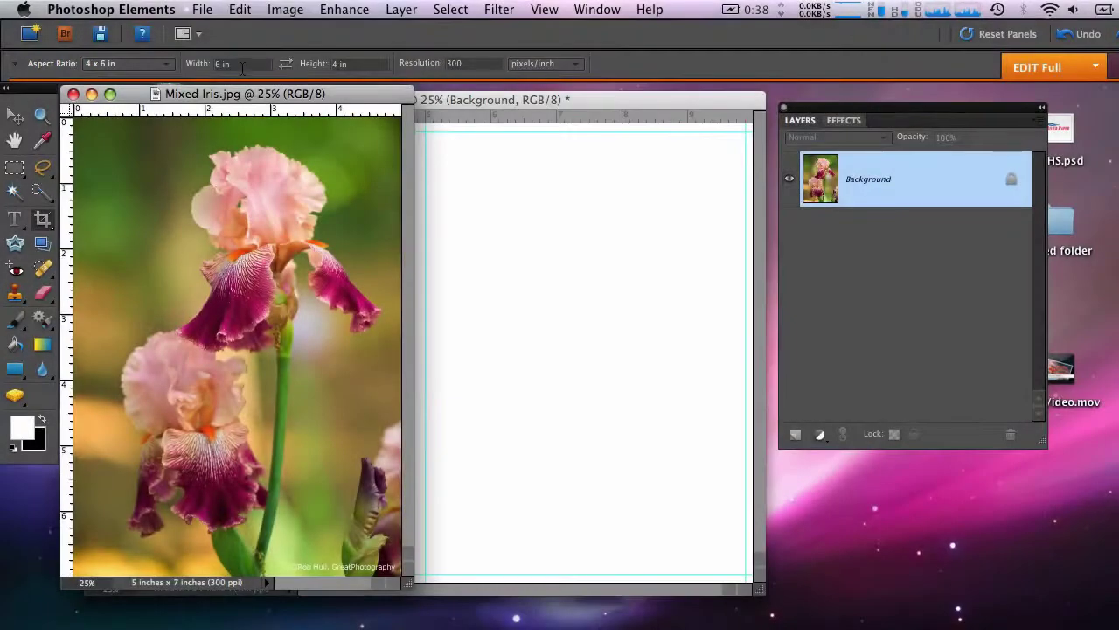
pyautogui.click(242, 67)
pyautogui.write('4')
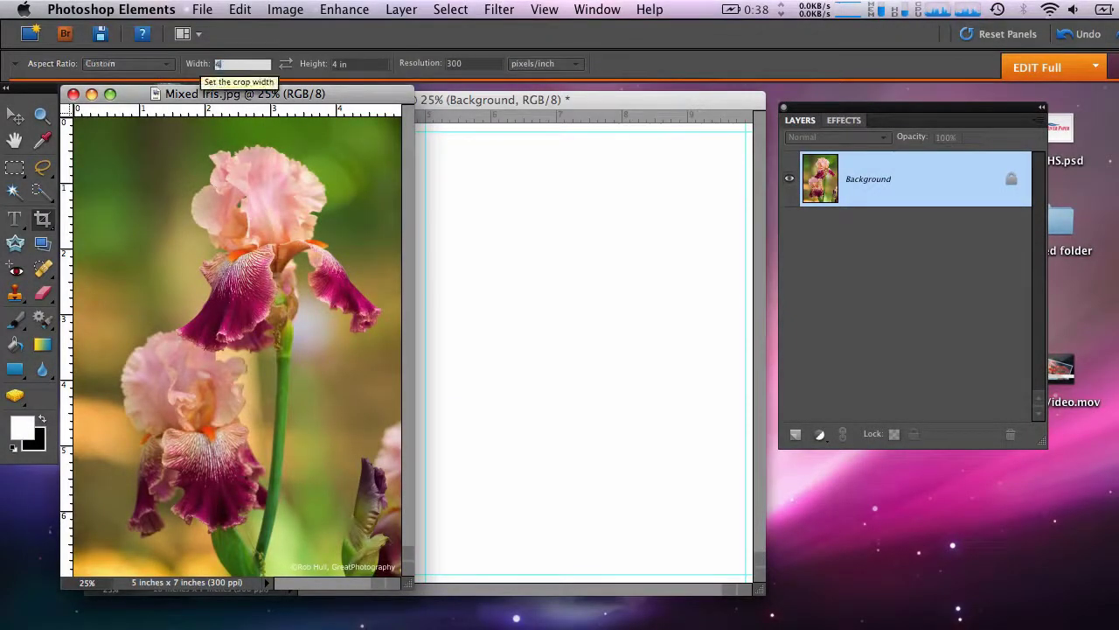
pyautogui.press('Tab')
pyautogui.write('6')
pyautogui.press('Tab')
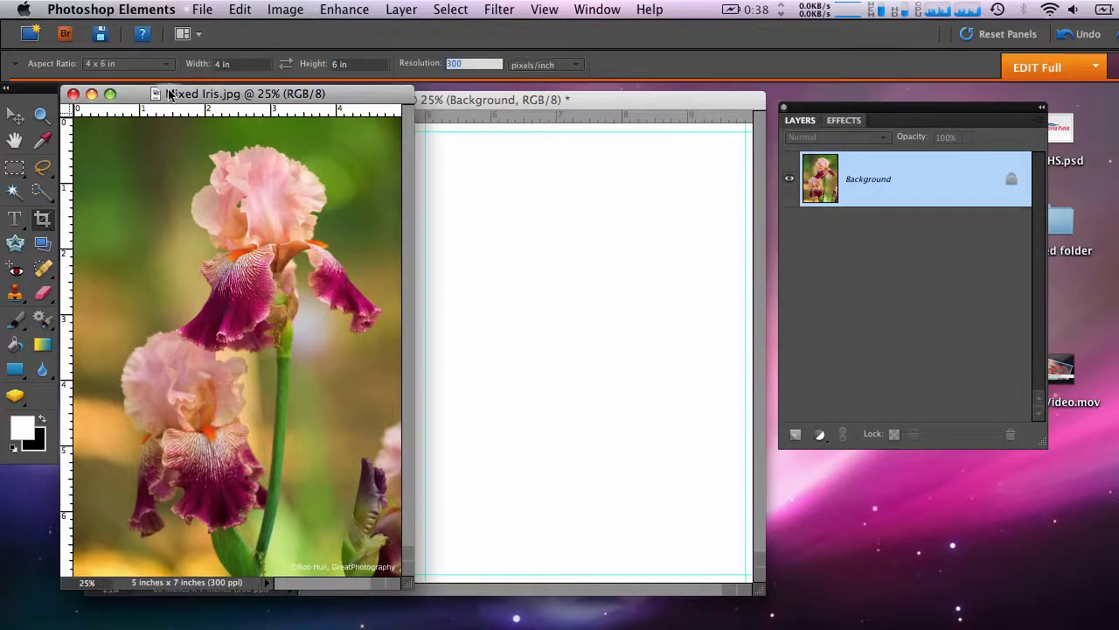
pyautogui.moveTo(75, 119); pyautogui.dragTo(427, 620)
pyautogui.moveTo(339, 510); pyautogui.dragTo(353, 512)
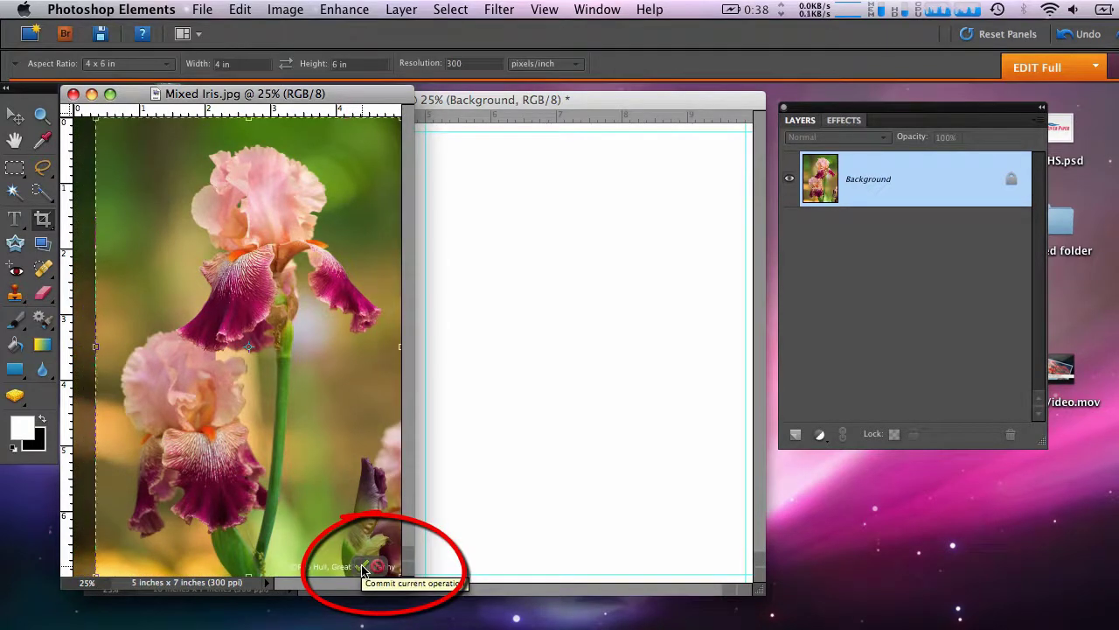
pyautogui.click(363, 567)
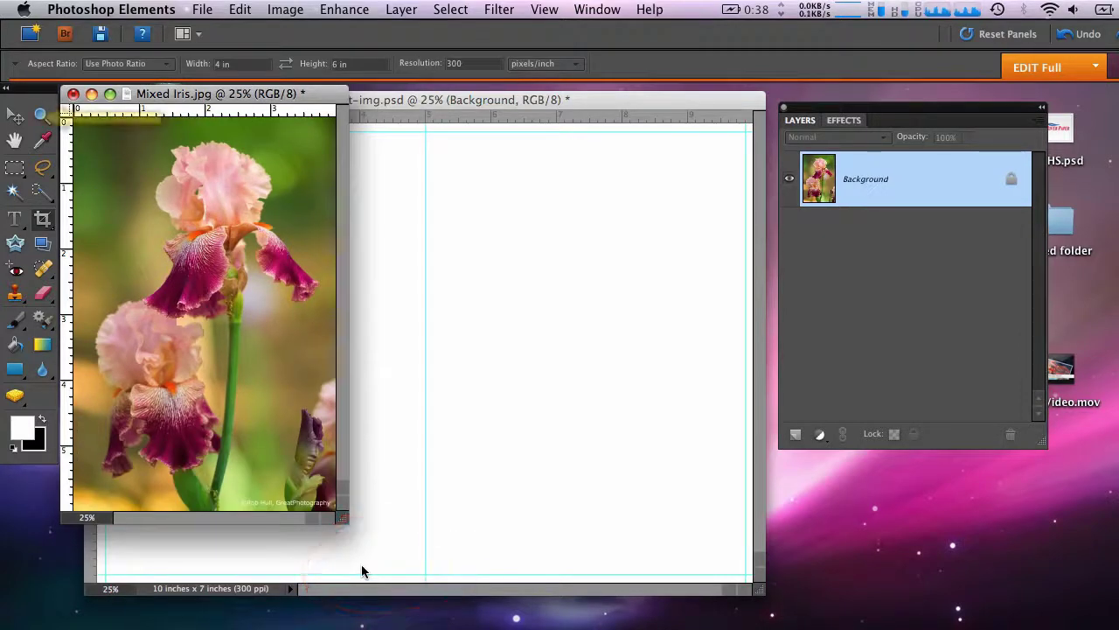
# - Drag the cropped iris photo onto the 7x10 template, right of the fold guide, nudged up slightly
pyautogui.click(13, 119)
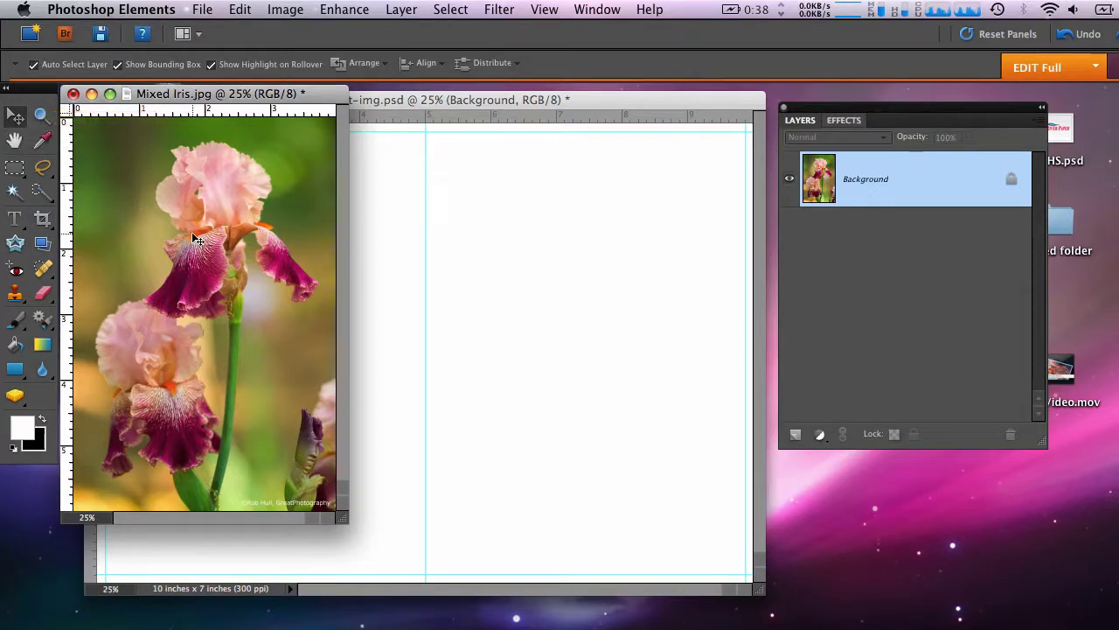
pyautogui.moveTo(198, 239); pyautogui.dragTo(577, 278)
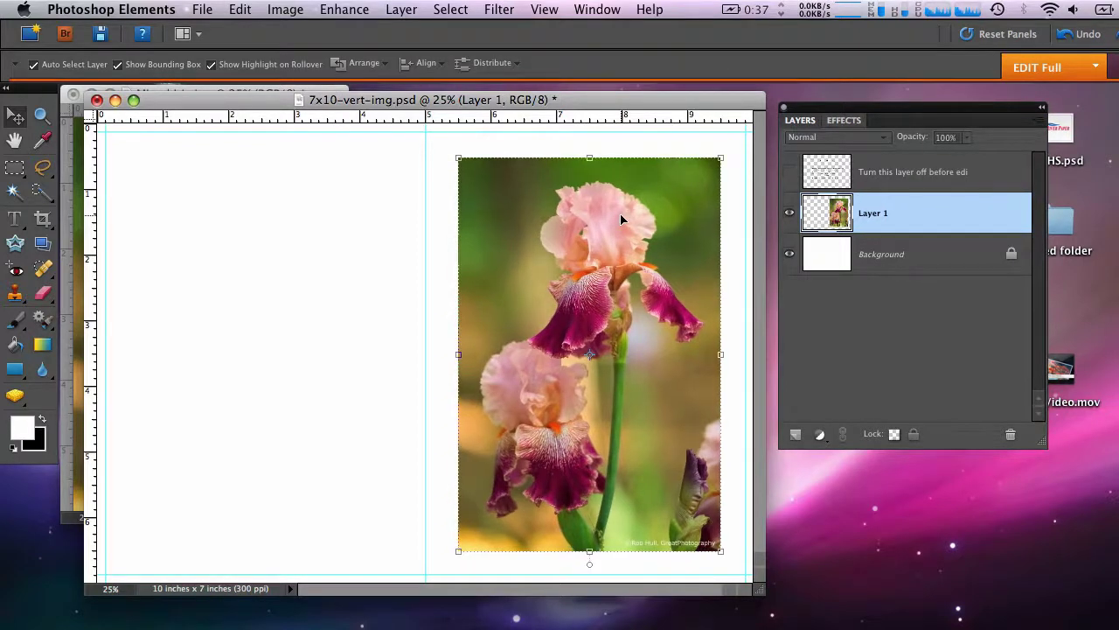
pyautogui.press('Up')
# - Type 'The Back of the Card' on the card's left half and commit it
pyautogui.click(18, 224)
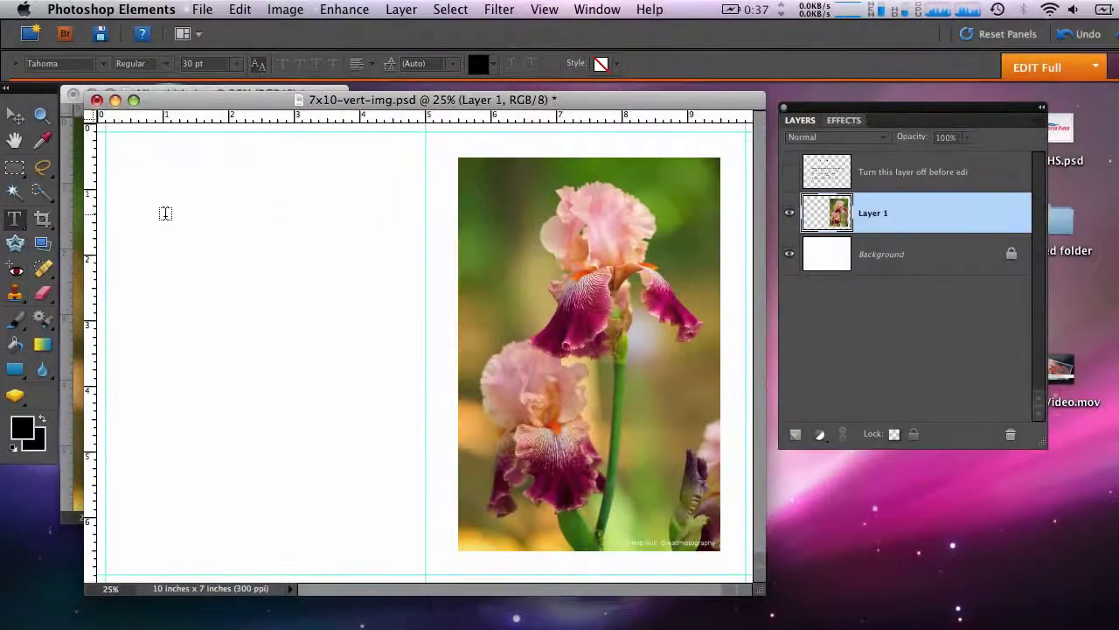
pyautogui.click(155, 244)
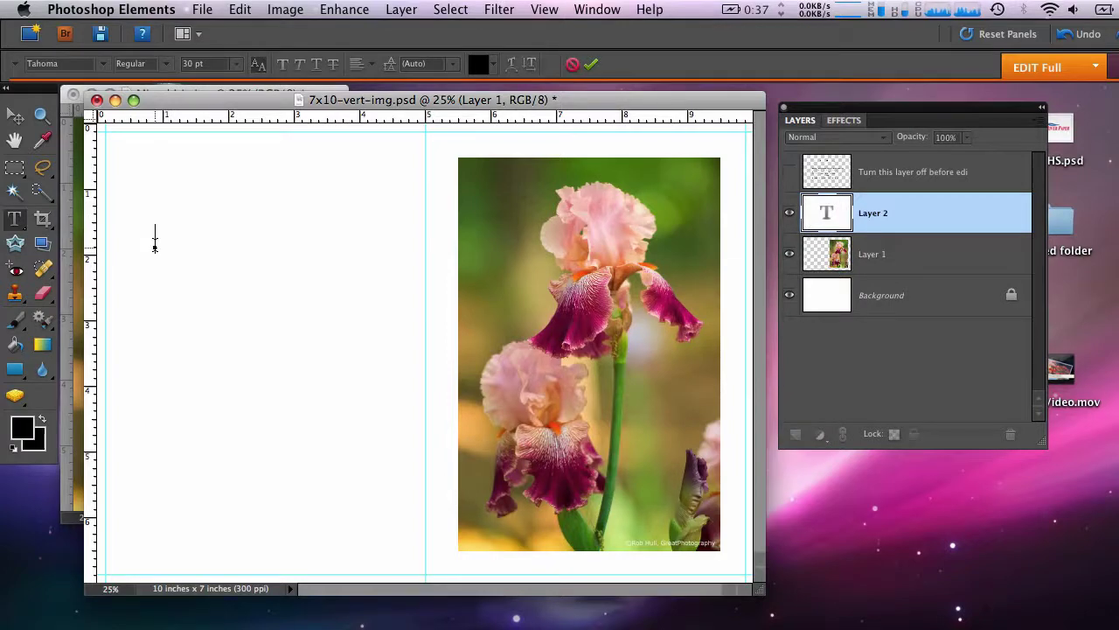
pyautogui.write('The Ba')
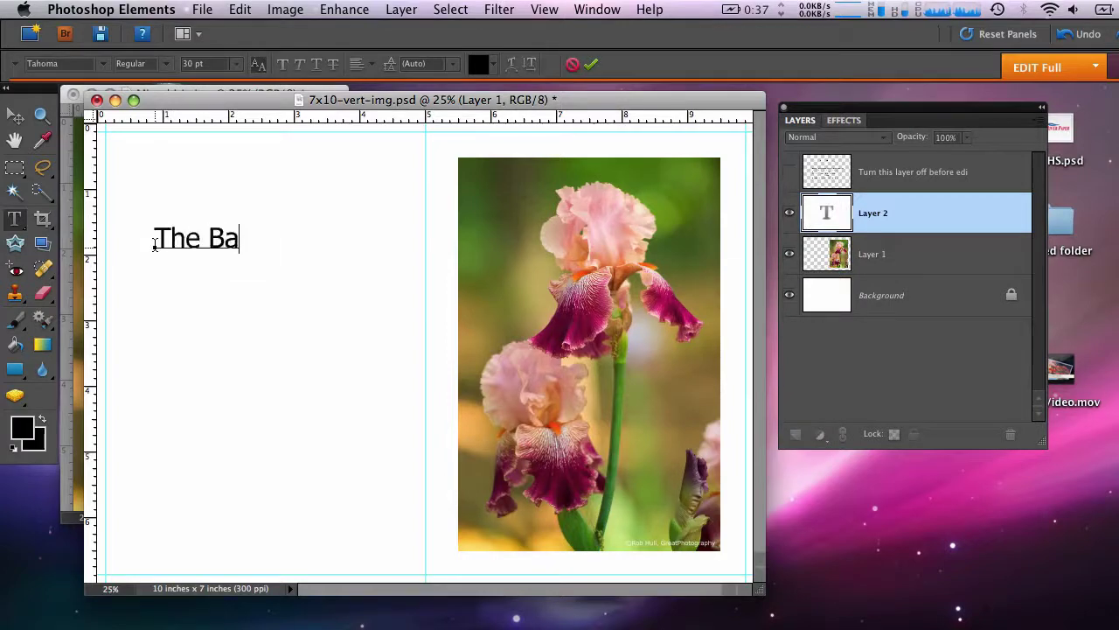
pyautogui.write('ck of the Card')
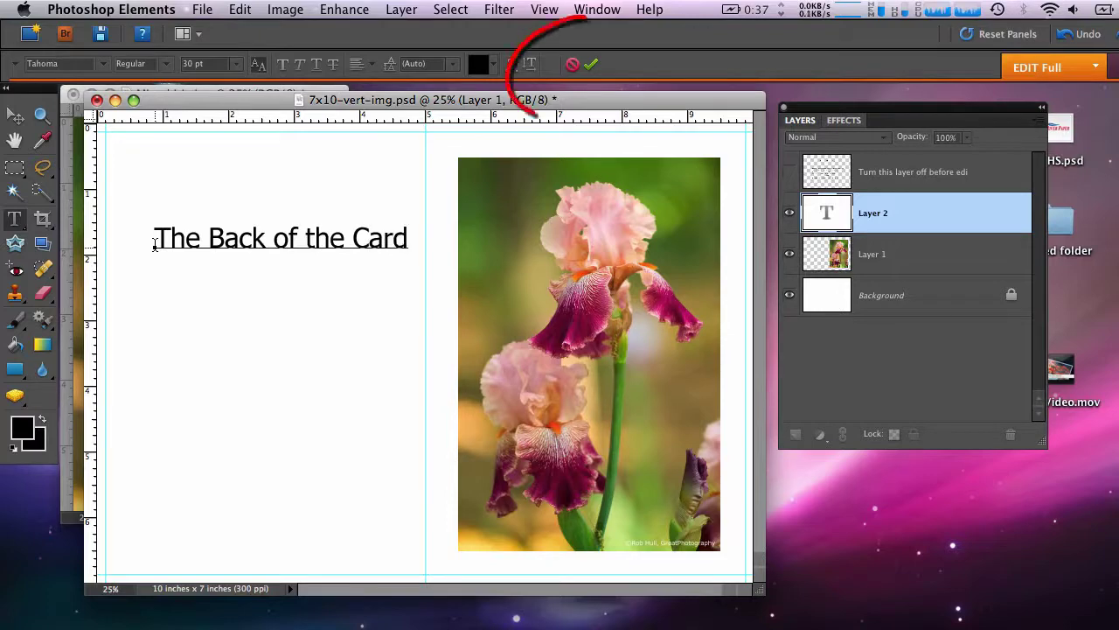
pyautogui.click(591, 69)
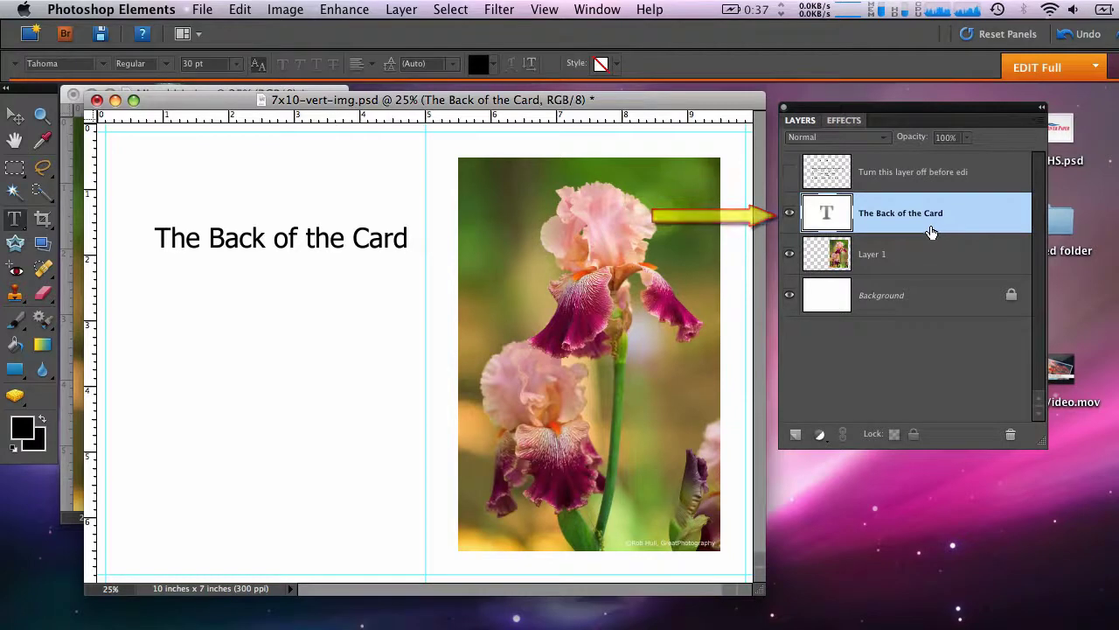
# - Drag the 'The Back of the Card' text down to about the 3-inch ruler mark
pyautogui.click(14, 118)
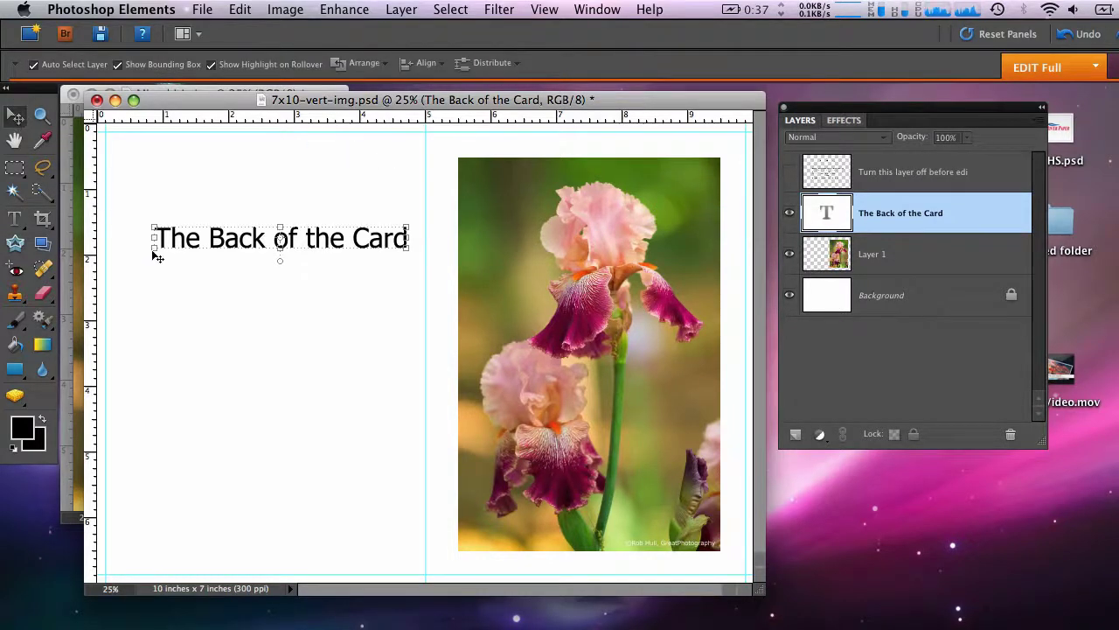
pyautogui.moveTo(236, 239); pyautogui.dragTo(221, 338)
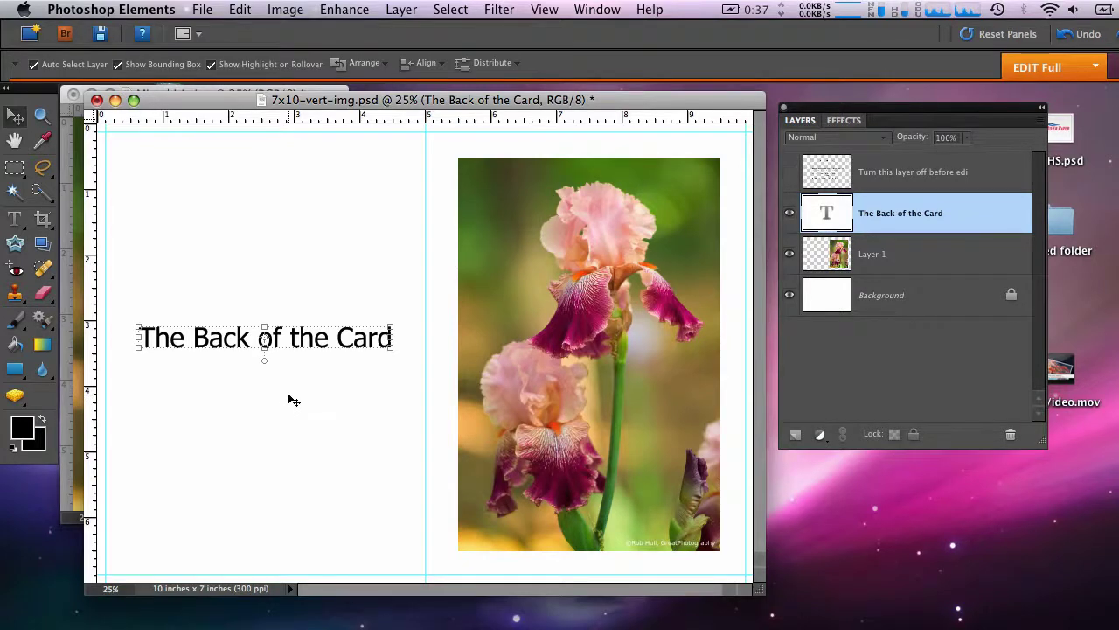
pyautogui.moveTo(412, 100); pyautogui.dragTo(394, 96)
# - In the Print dialog, select the Canon iP4700 series printer and go to Page Setup
pyautogui.click(203, 10)
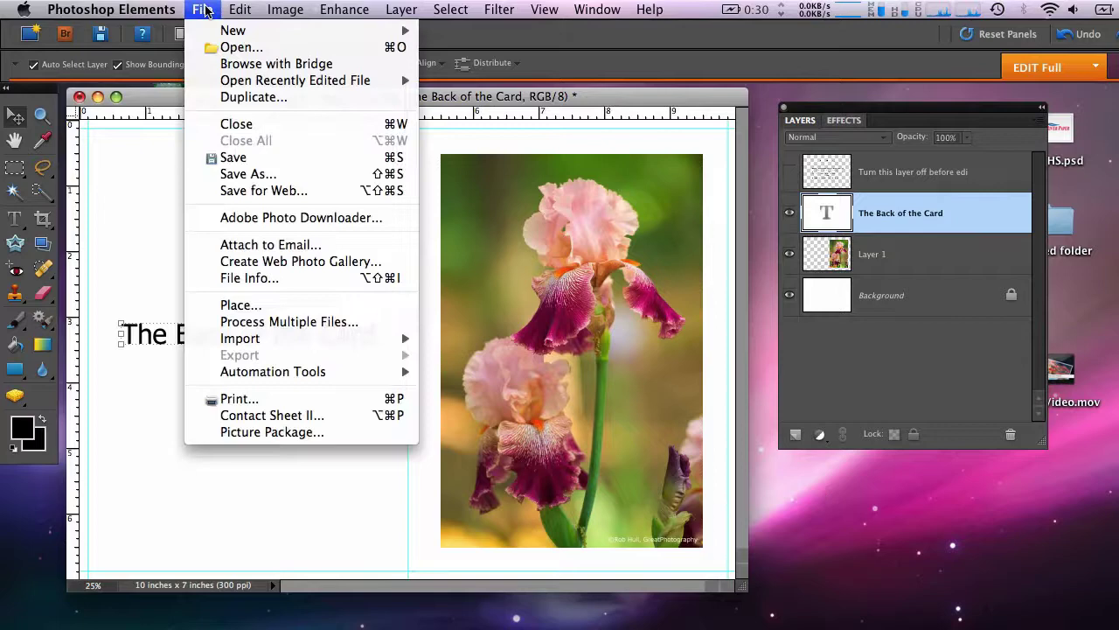
pyautogui.click(280, 402)
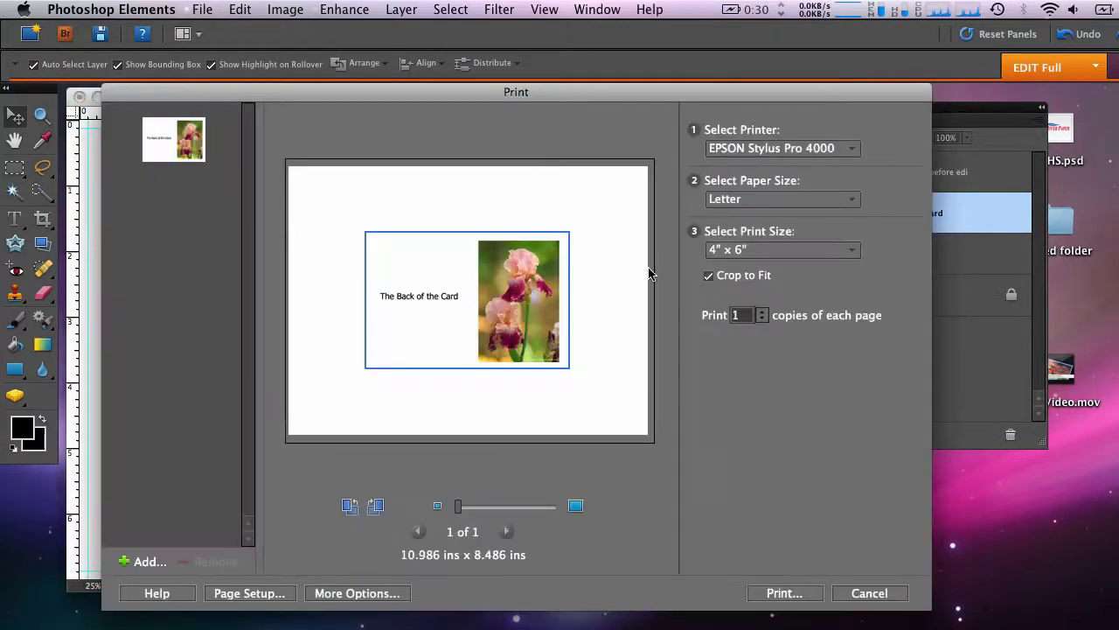
pyautogui.click(763, 154)
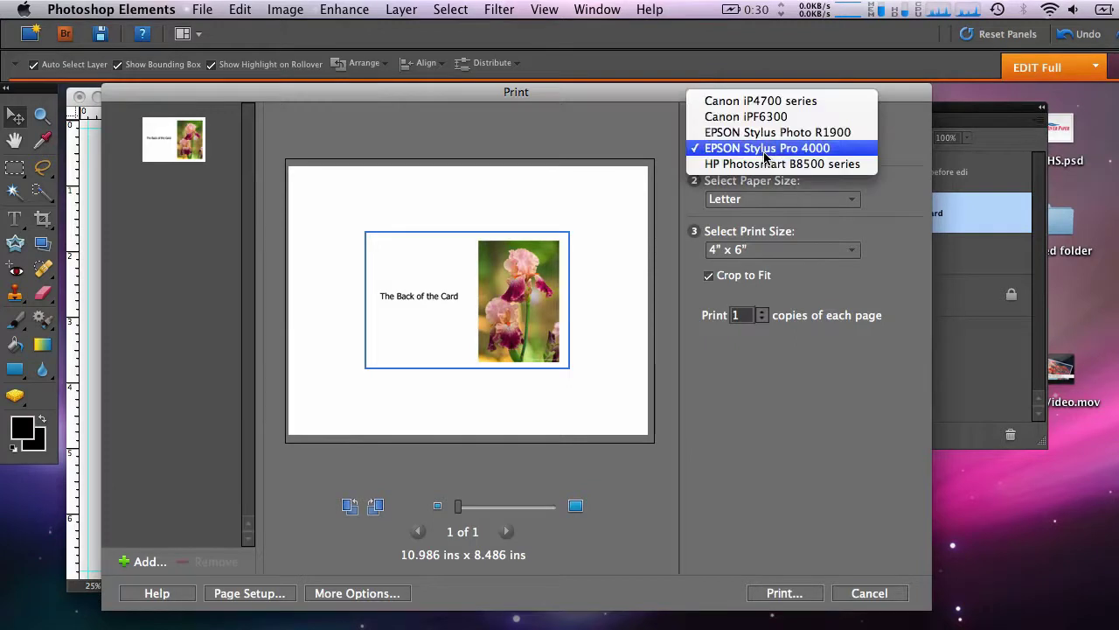
pyautogui.click(777, 102)
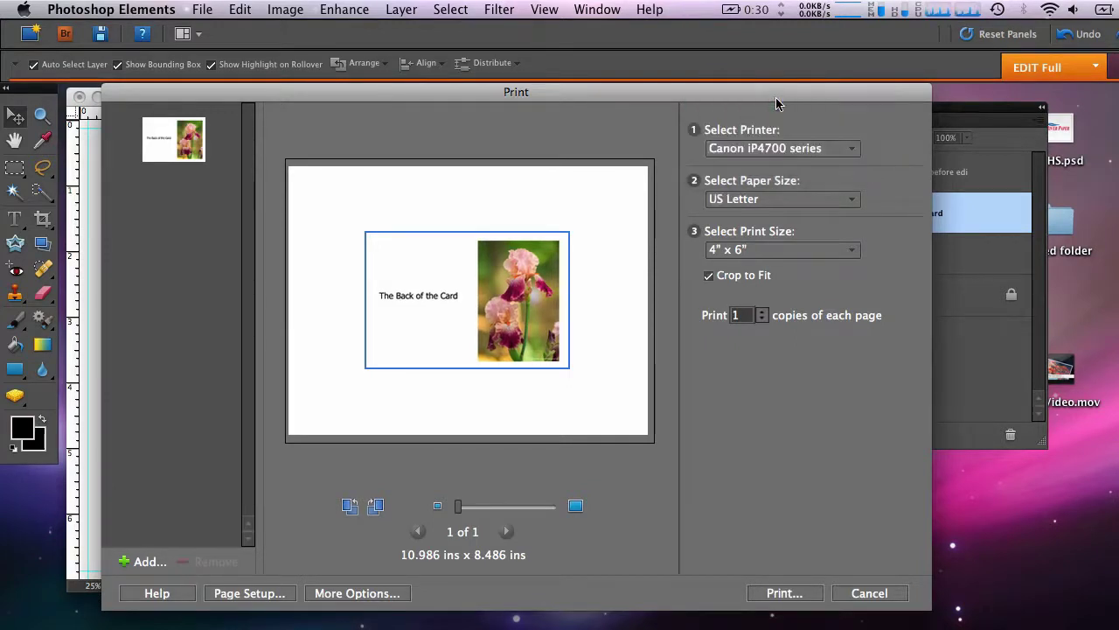
pyautogui.click(274, 599)
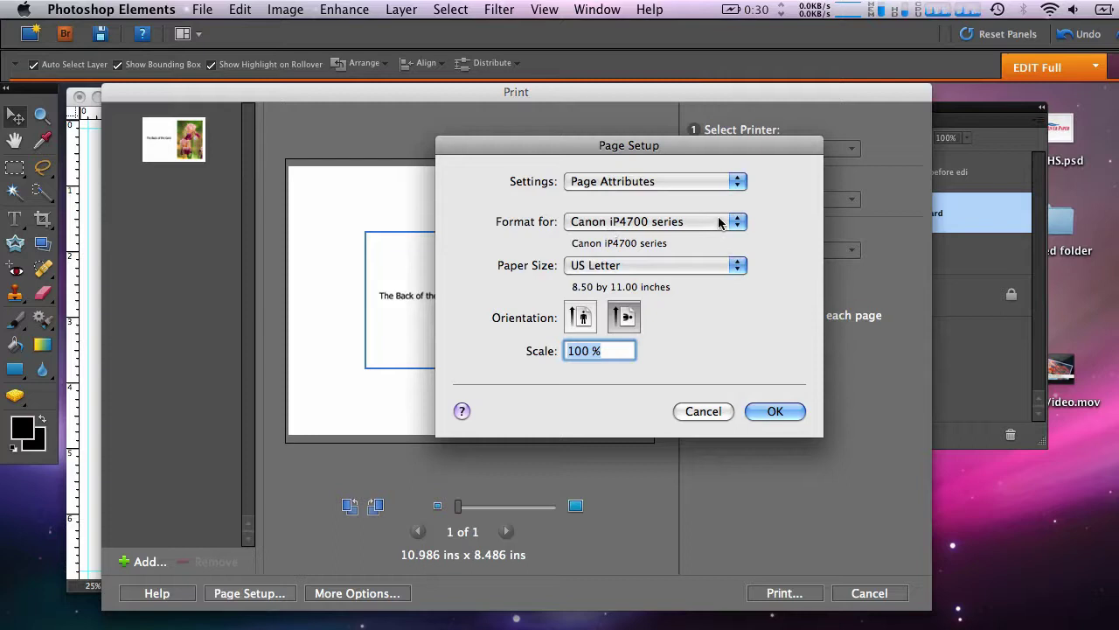
# - Choose Manage Custom Sizes from the Page Setup Paper Size list
pyautogui.click(739, 267)
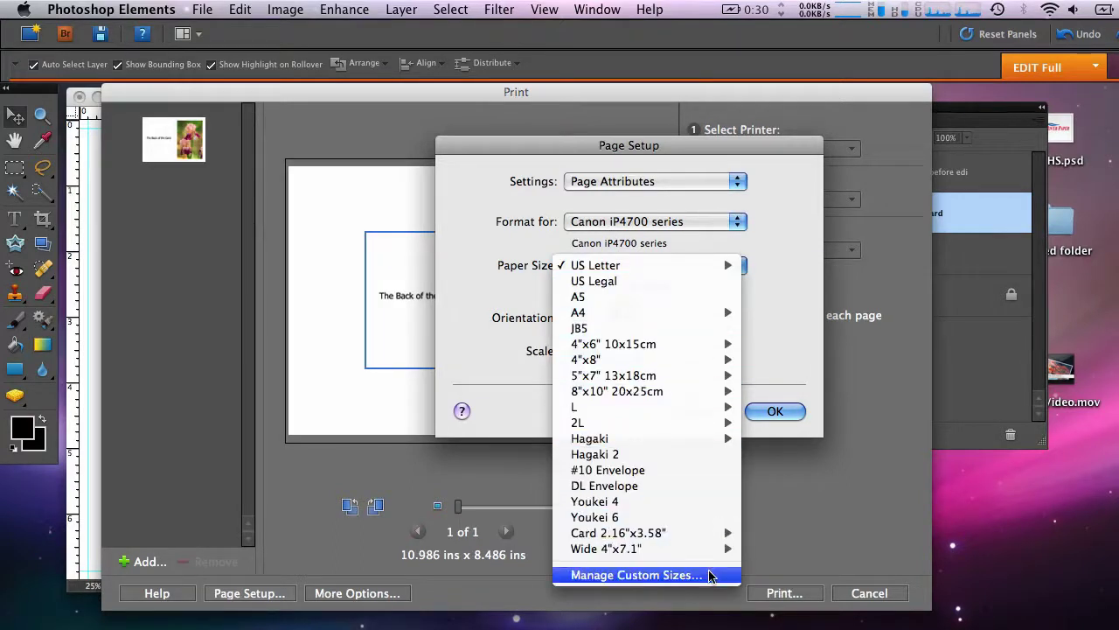
pyautogui.click(710, 575)
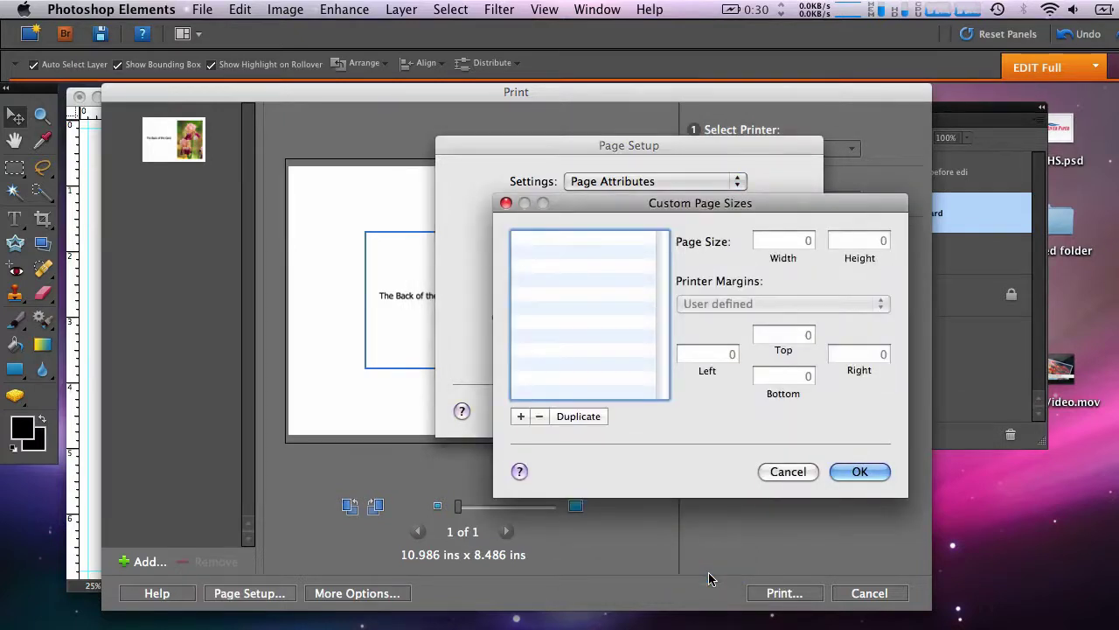
# - Add a custom paper size of 7 x 10 inches with 0.15 in margins on all sides
pyautogui.click(521, 416)
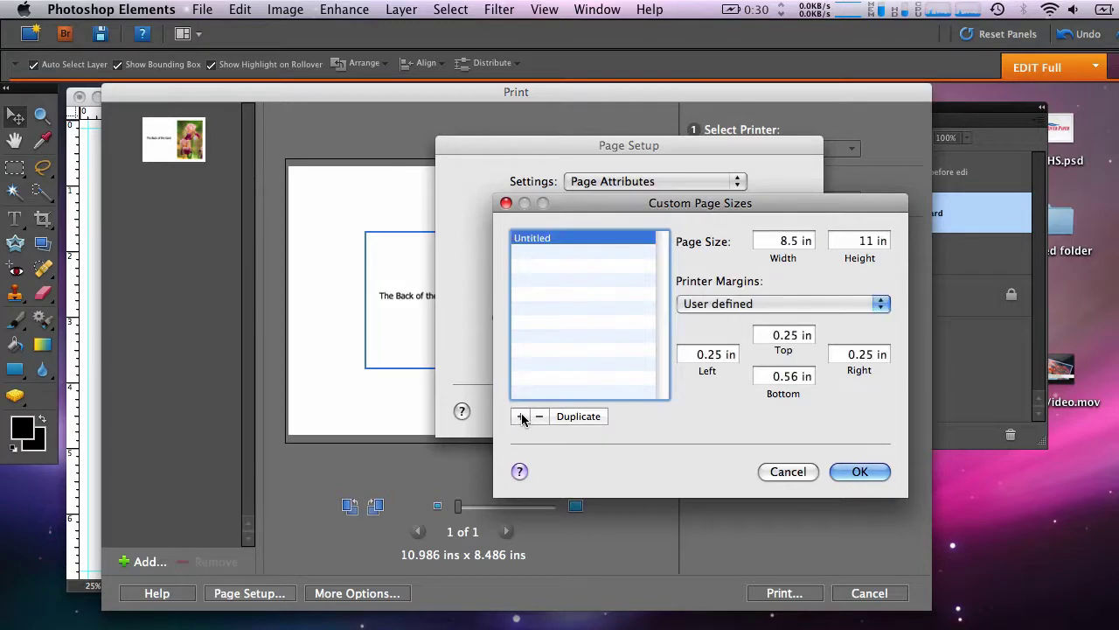
pyautogui.click(785, 245)
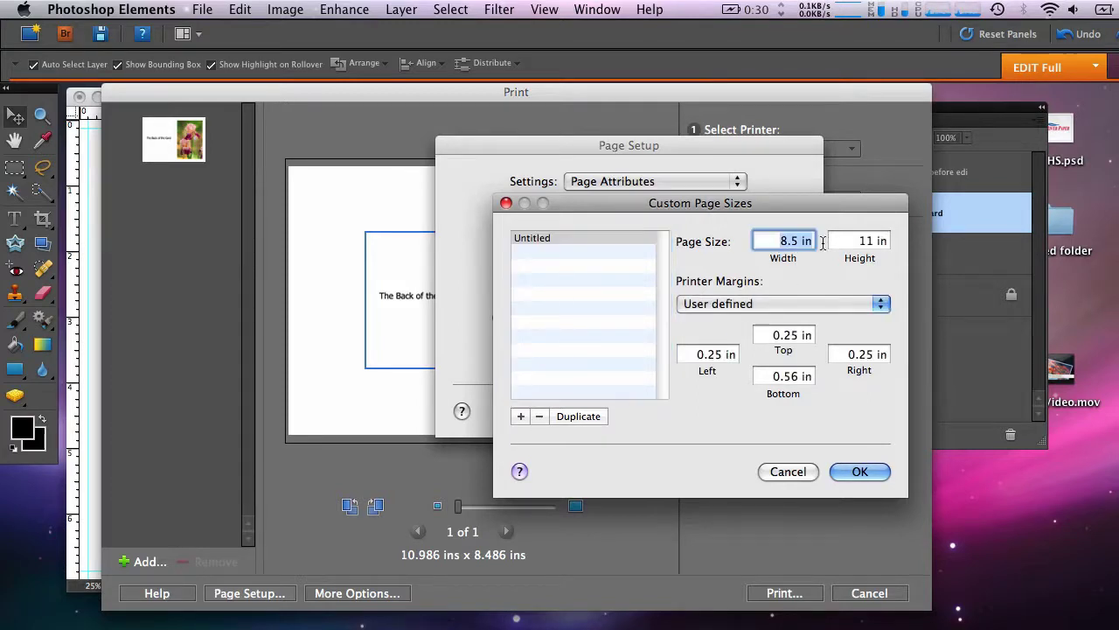
pyautogui.write('7')
pyautogui.click(847, 242)
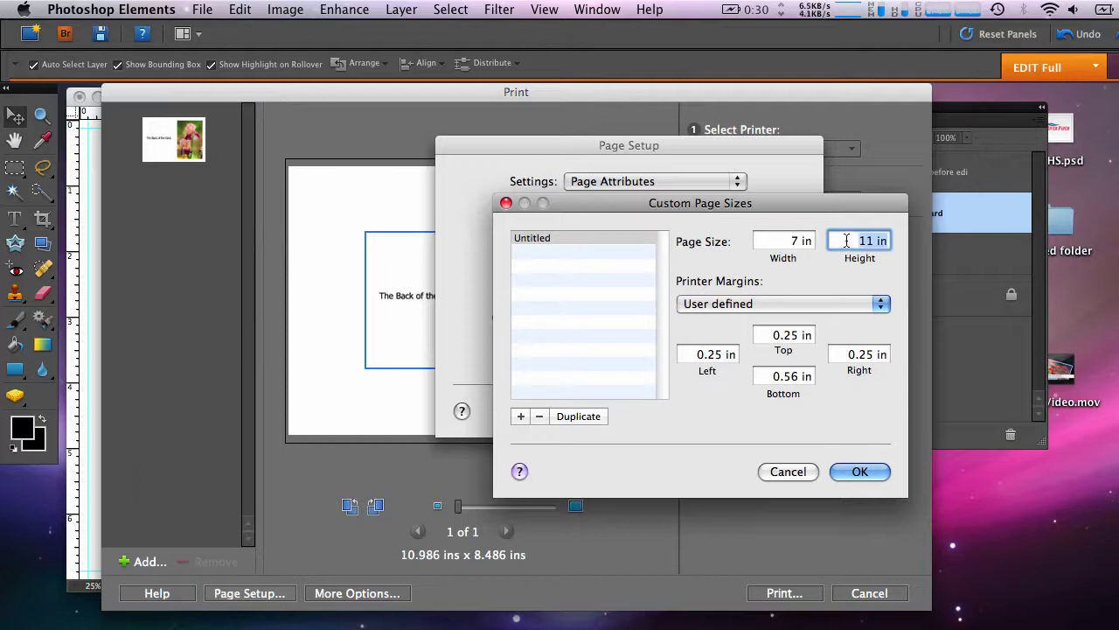
pyautogui.write('10')
pyautogui.press('Tab')
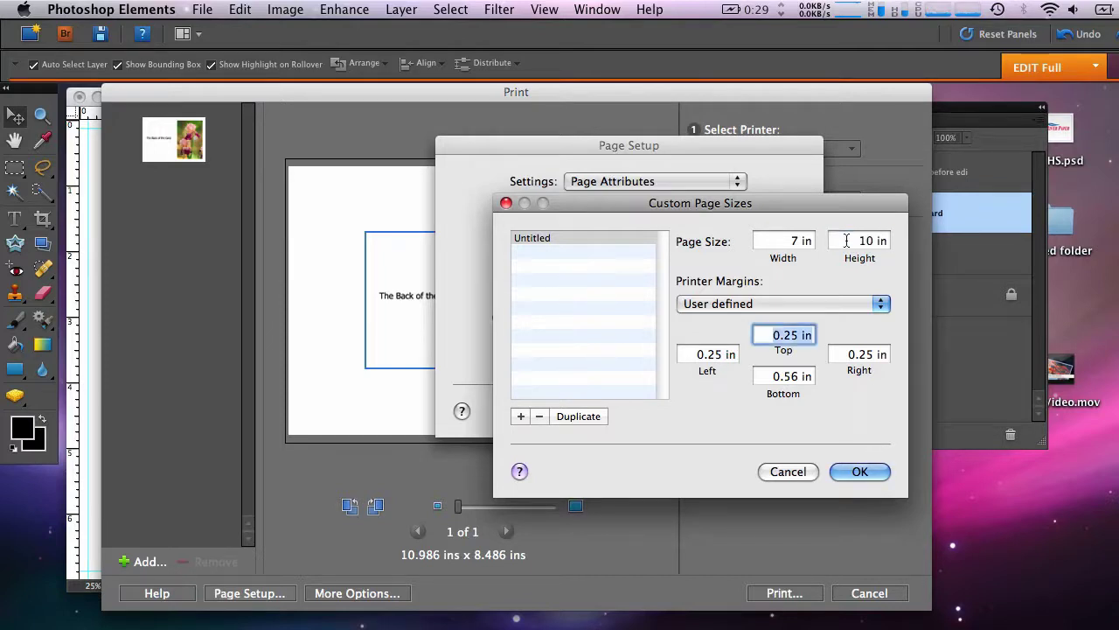
pyautogui.write('.15')
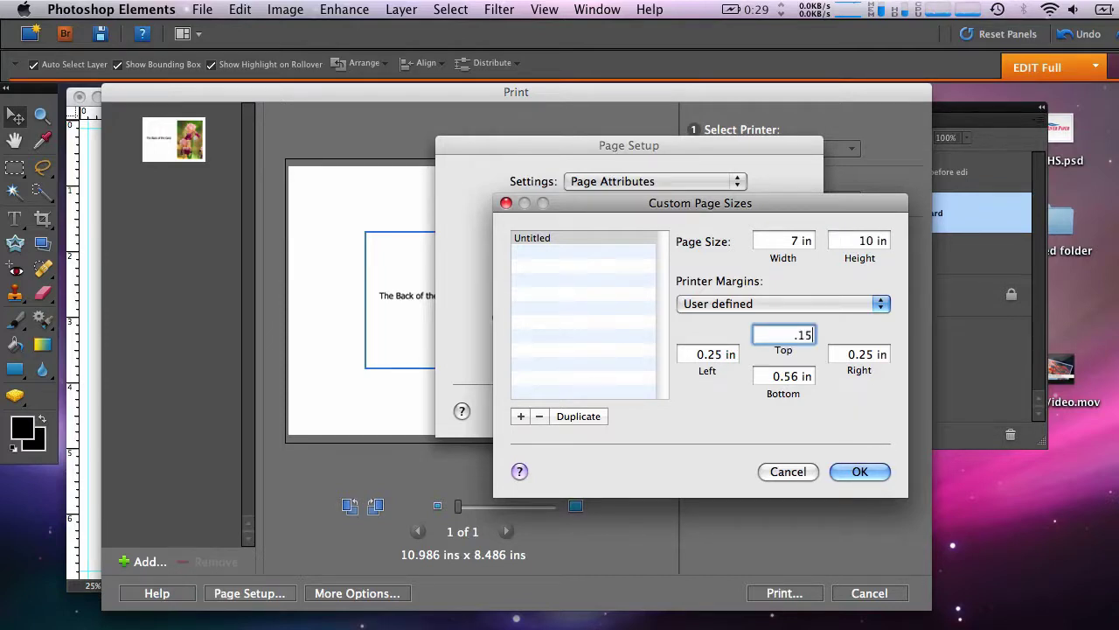
pyautogui.press('Tab')
pyautogui.write('.15')
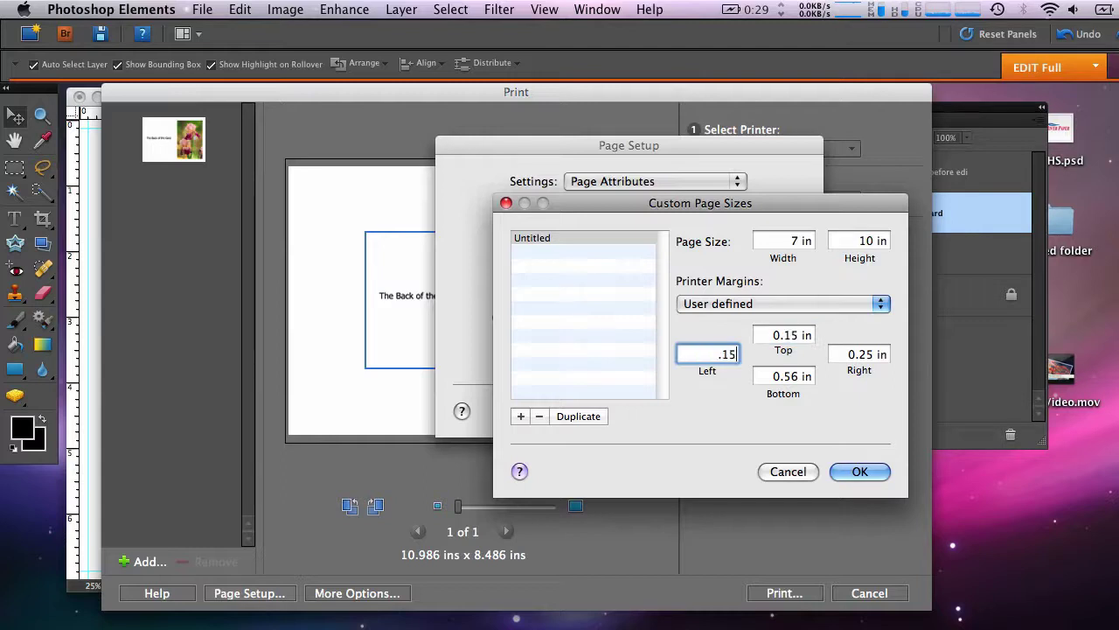
pyautogui.press('Tab')
pyautogui.write('.15')
pyautogui.press('Tab')
pyautogui.write('.')
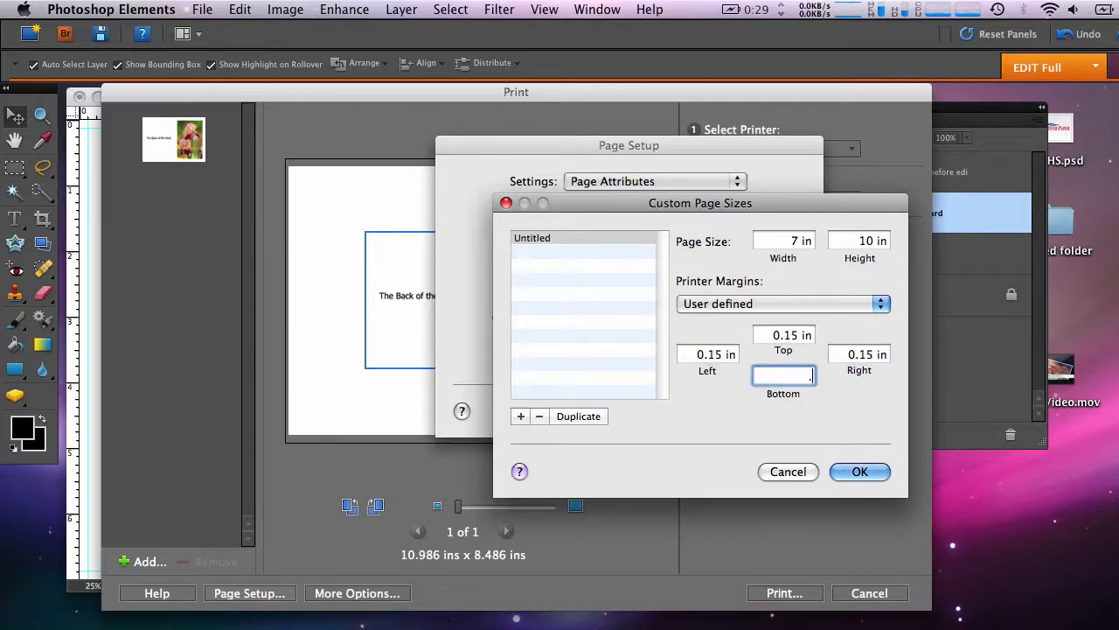
pyautogui.write('15')
# - Rename the new Untitled size to 7x10 and save it
pyautogui.click(546, 239)
pyautogui.click(546, 239)
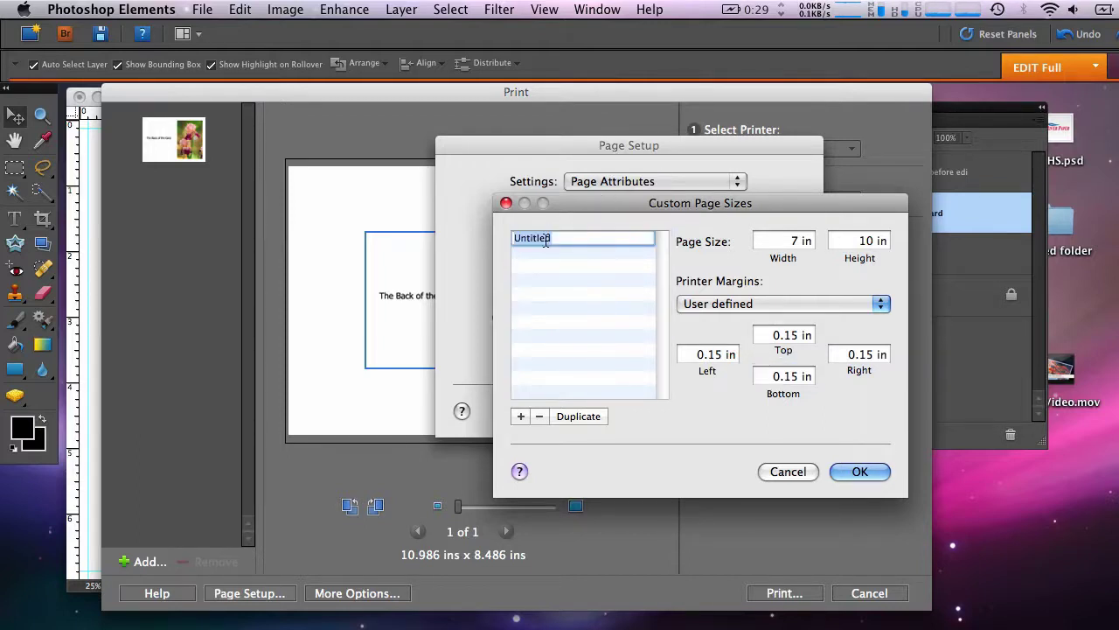
pyautogui.write('7x10')
pyautogui.click(856, 473)
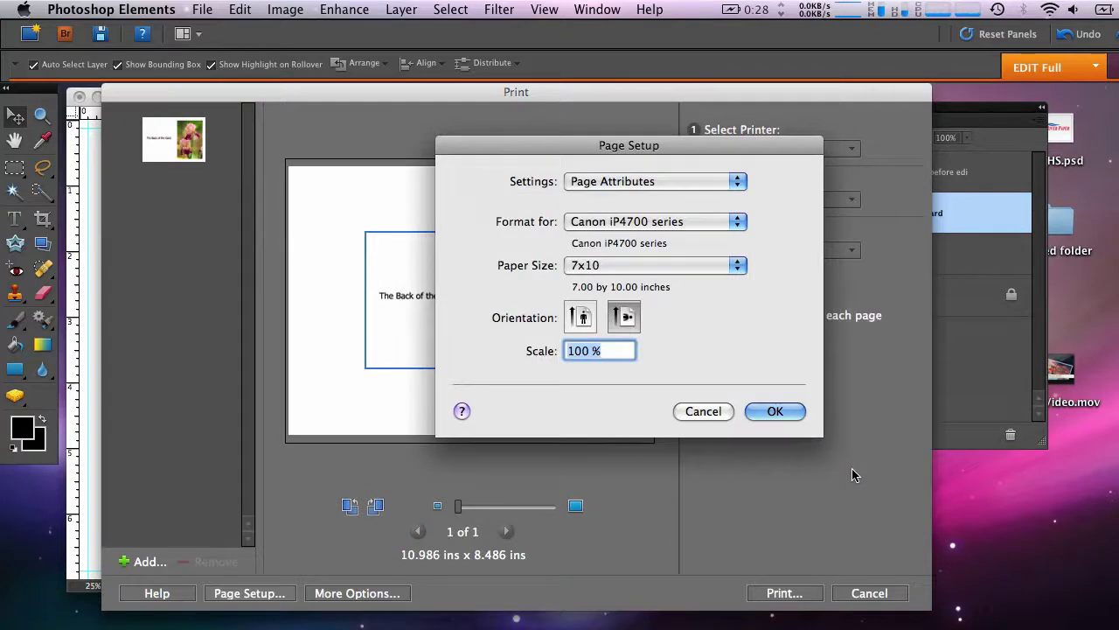
# - Confirm the 7x10 page setup and choose Actual Size (10.00" x 7.00") as the print size
pyautogui.click(775, 412)
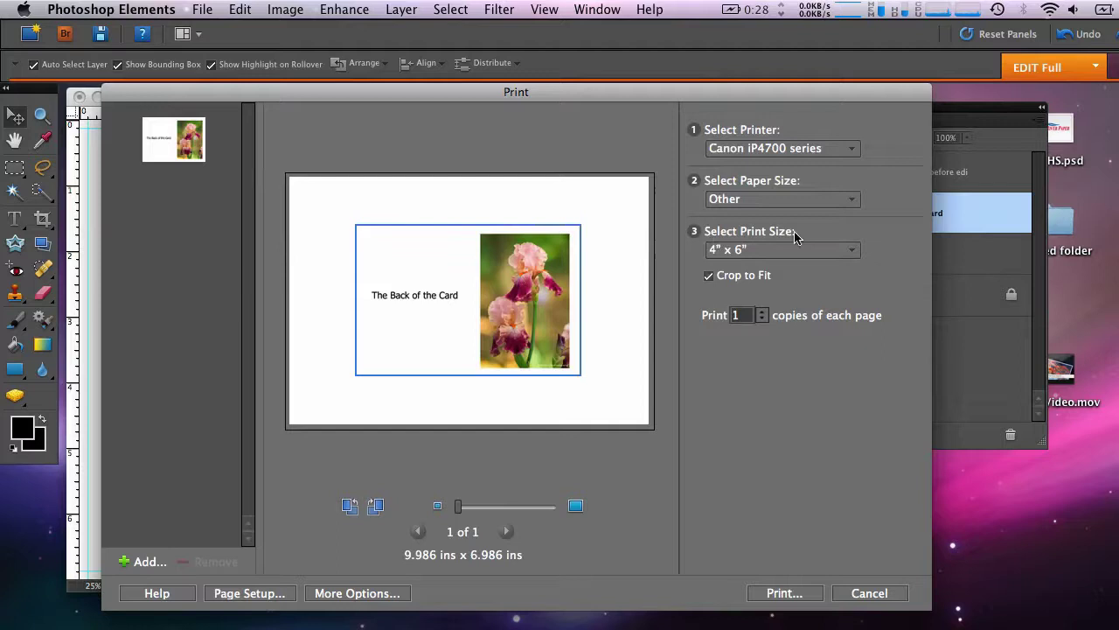
pyautogui.click(849, 252)
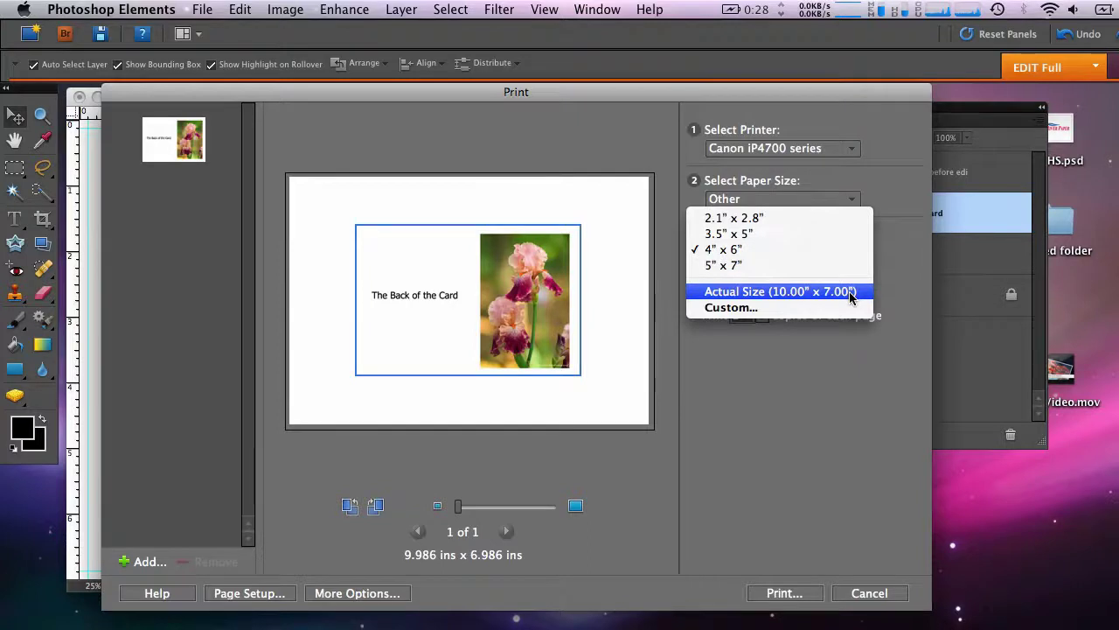
pyautogui.click(849, 291)
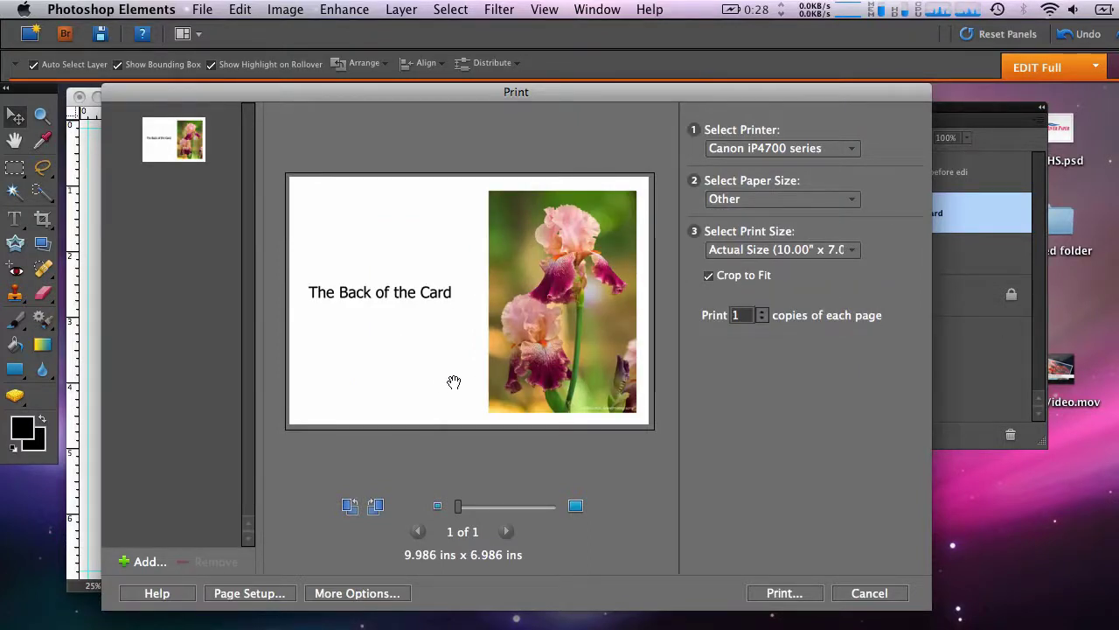
# - In the Canon iP4700 Quality & Media options, choose Glossy Photo Paper and High print quality
pyautogui.click(785, 593)
pyautogui.click(734, 288)
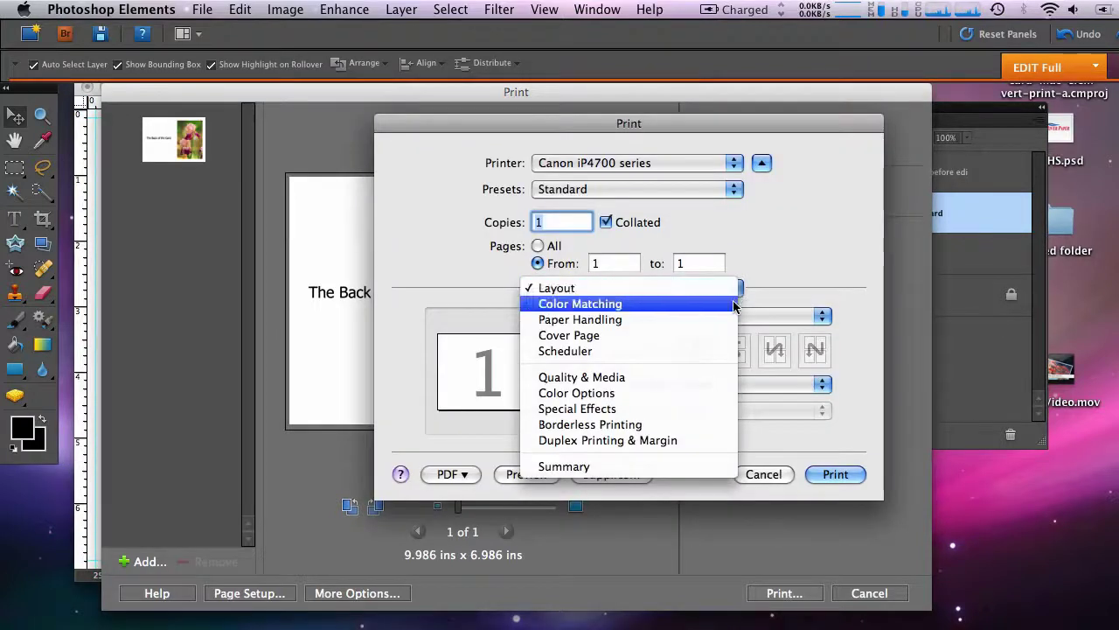
pyautogui.click(731, 377)
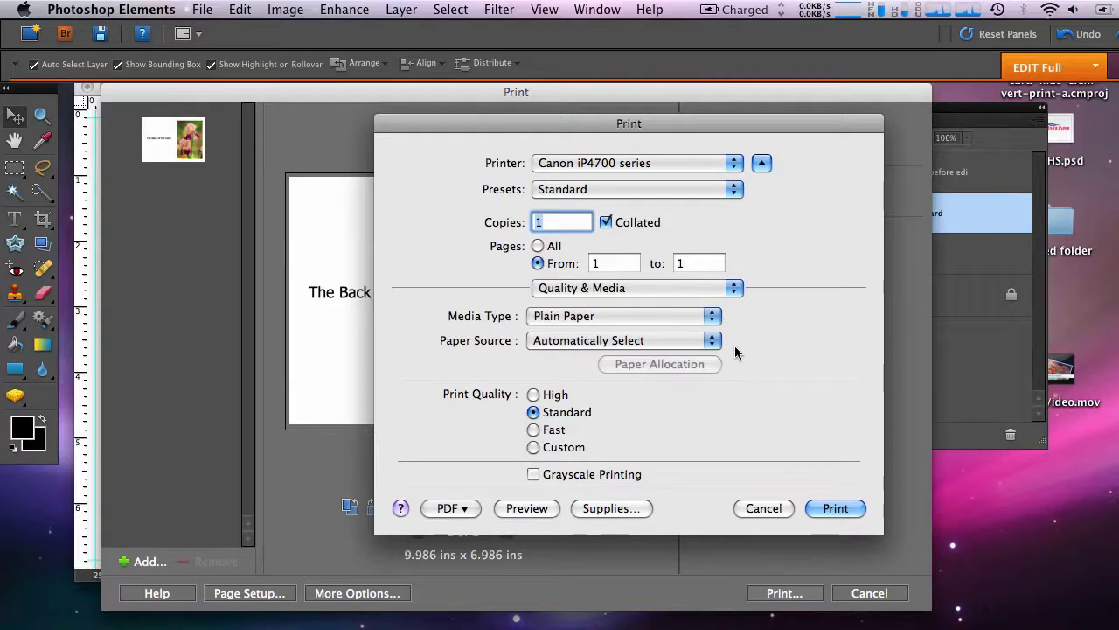
pyautogui.click(714, 316)
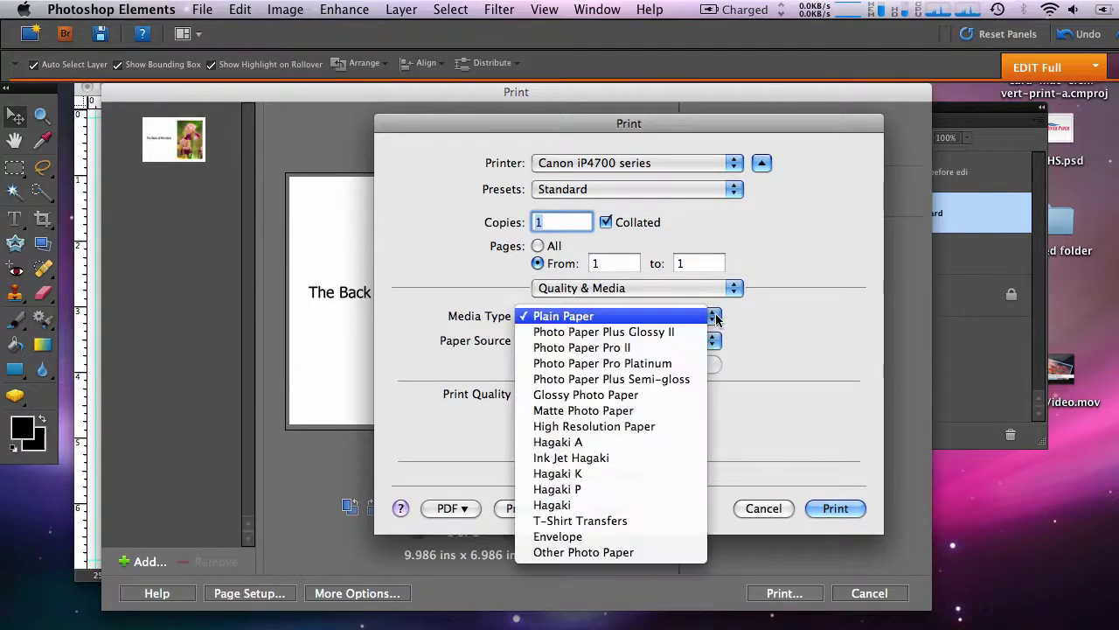
pyautogui.click(698, 398)
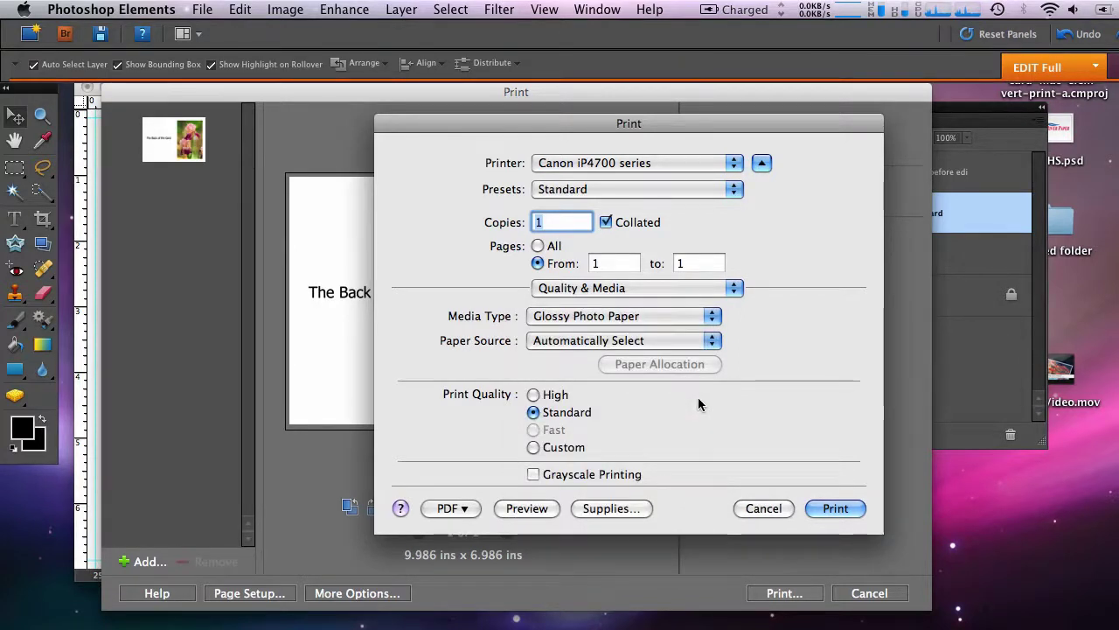
pyautogui.click(534, 396)
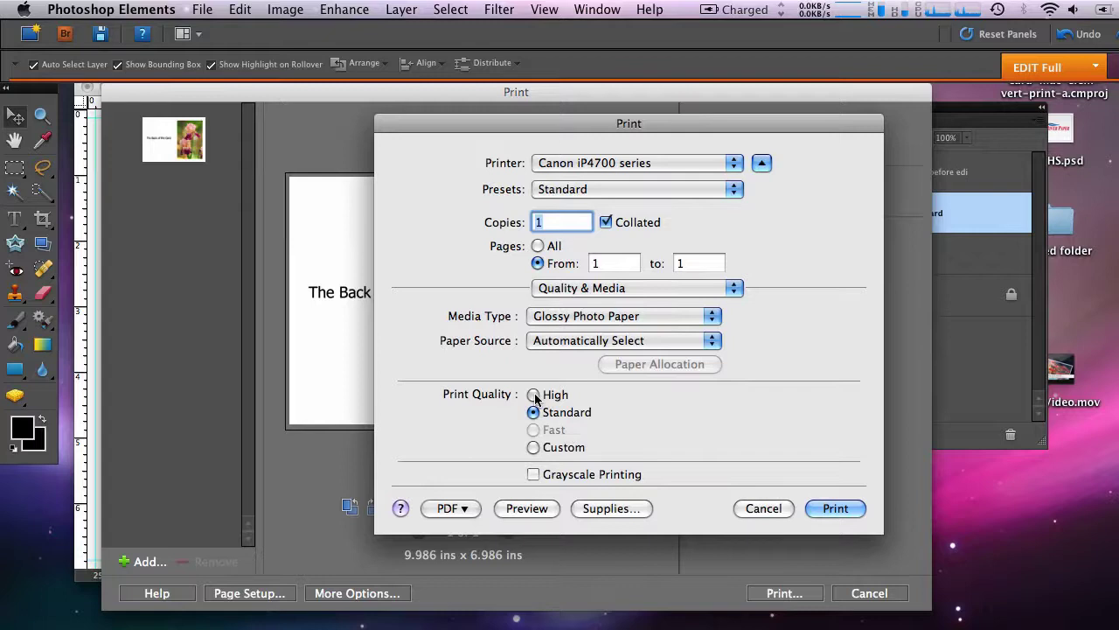